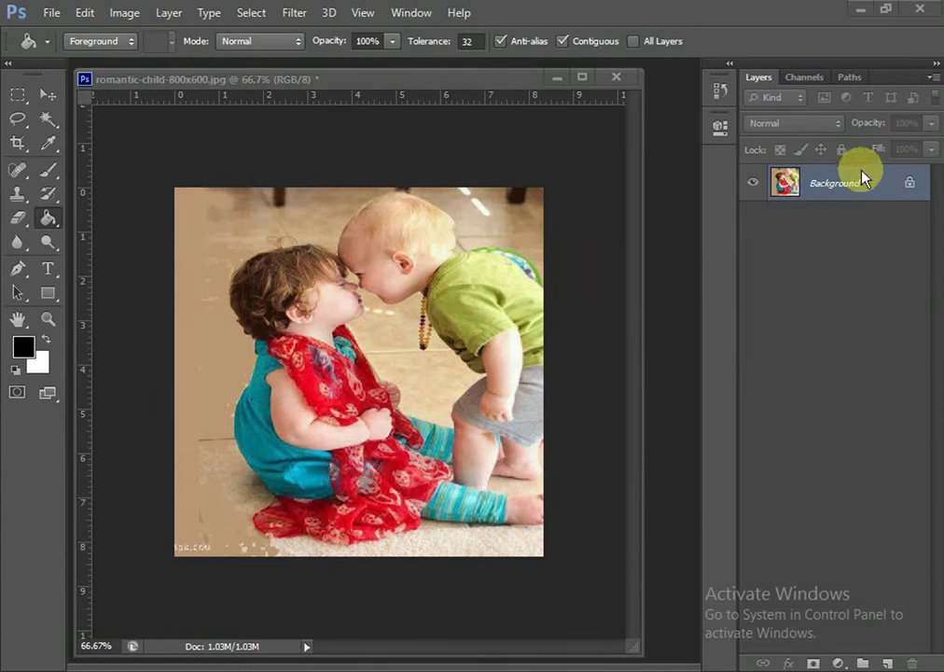
Duplicate the photo into Layer 1 and Layer 1 copy, fill Background black, and reselect Layer 1 copy.
key("ctrl+j")
key("ctrl+j")
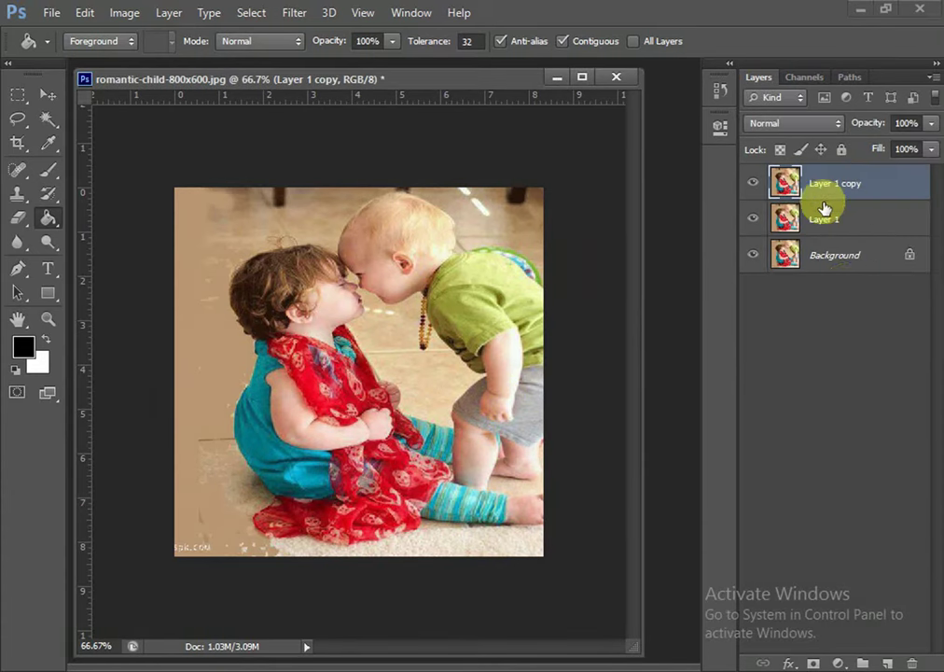
left_click(837, 257)
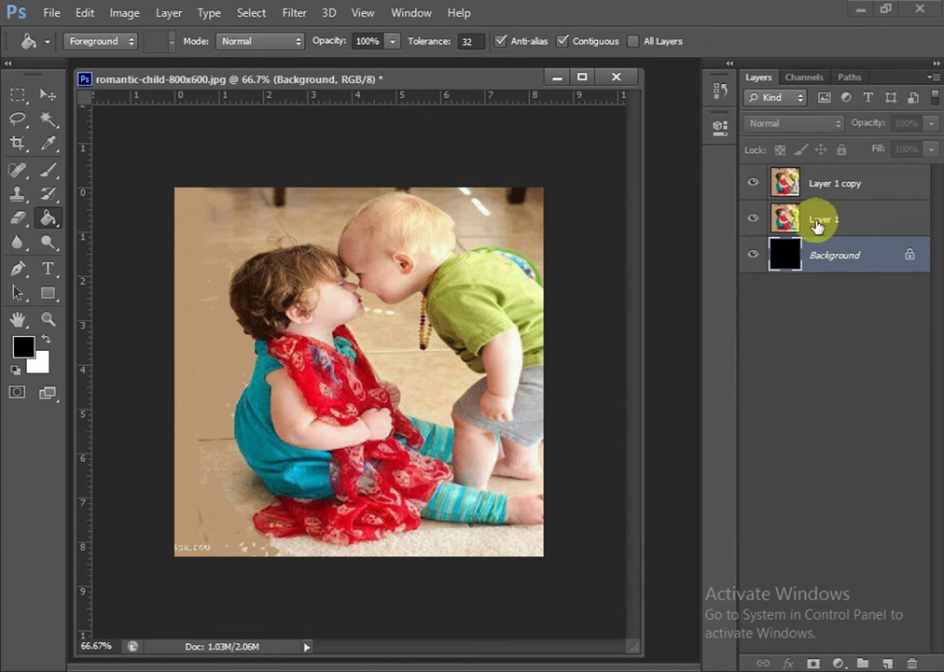
left_click(842, 186)
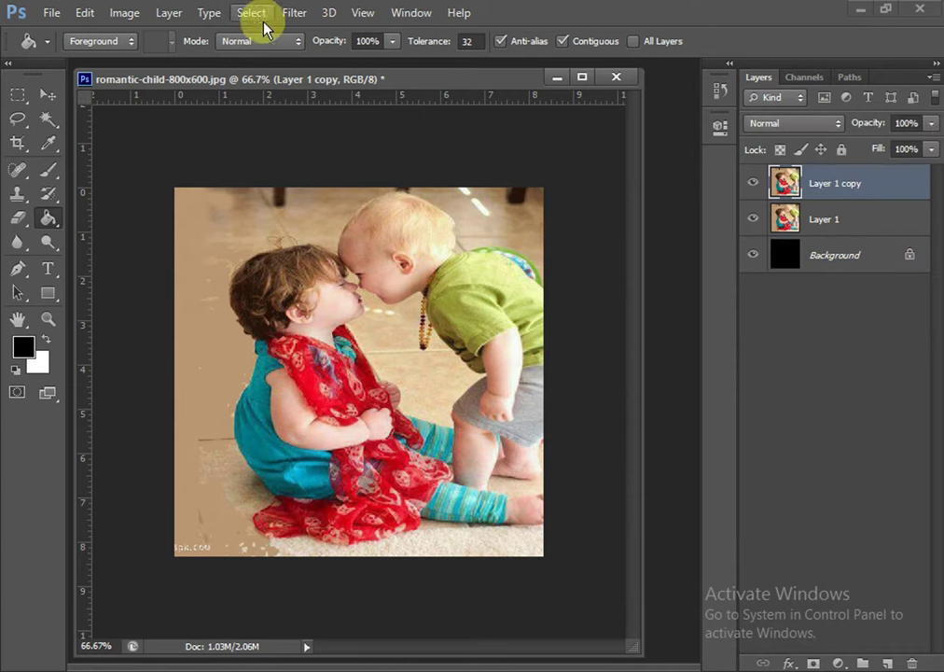
Show the grid and marquee the first three vertical strips on the left of the photo.
left_click(362, 13)
left_click(393, 269)
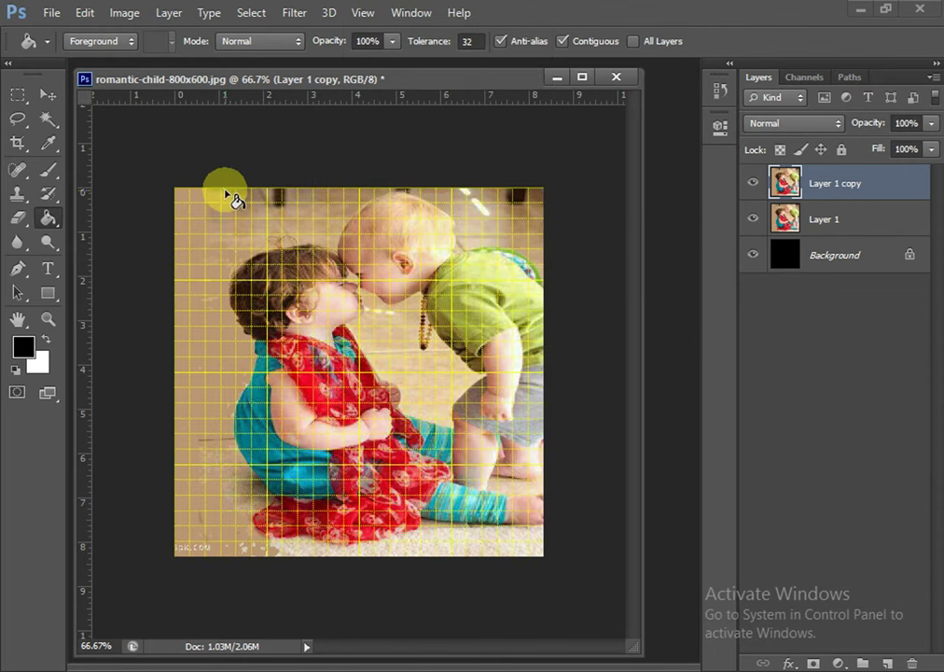
key("m")
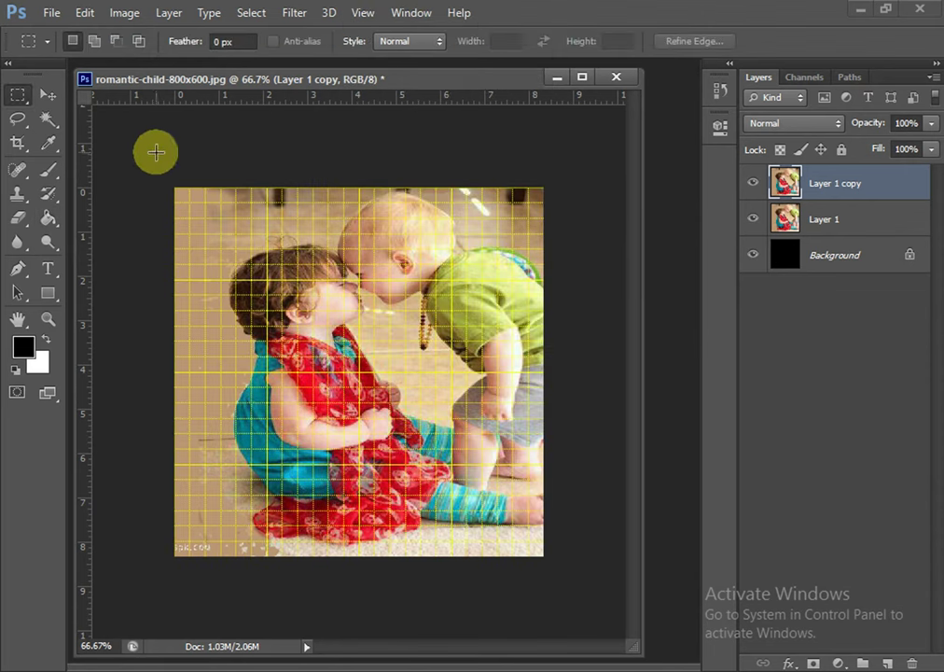
mouse_move(152, 148)
left_mouse_down()
mouse_move(227, 665)
mouse_move(204, 622)
left_mouse_up()
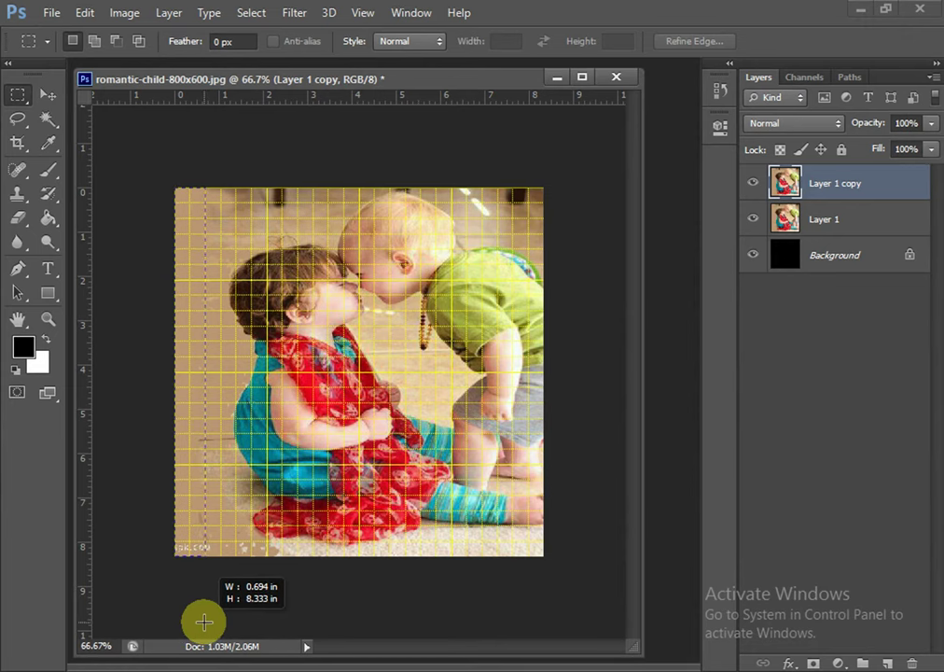
mouse_move(221, 189)
left_mouse_down("shift")
mouse_move(296, 609)
mouse_move(250, 579)
left_mouse_up("shift")
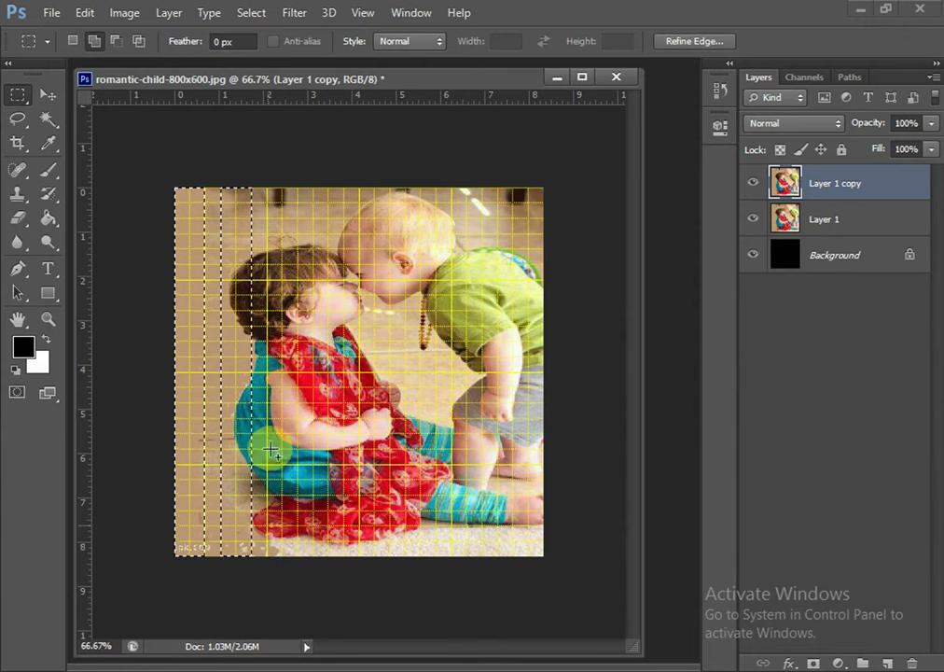
mouse_move(267, 187)
left_mouse_down("shift")
mouse_move(330, 573)
mouse_move(296, 577)
left_mouse_up("shift")
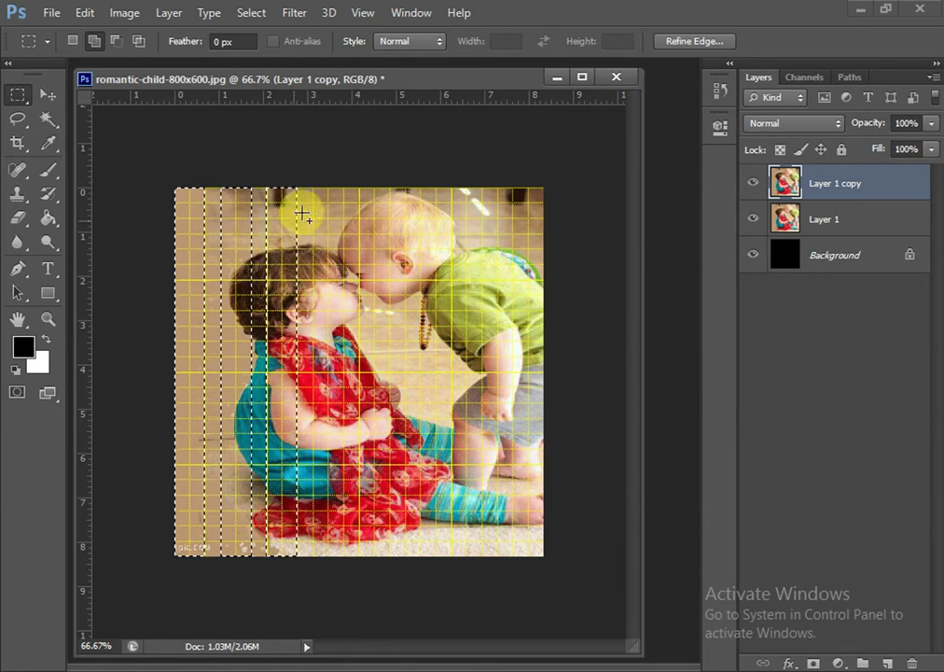
Add five more vertical strips across the image and mask Layer 1 copy to them.
left_click_drag(313, 187, 344, 620)
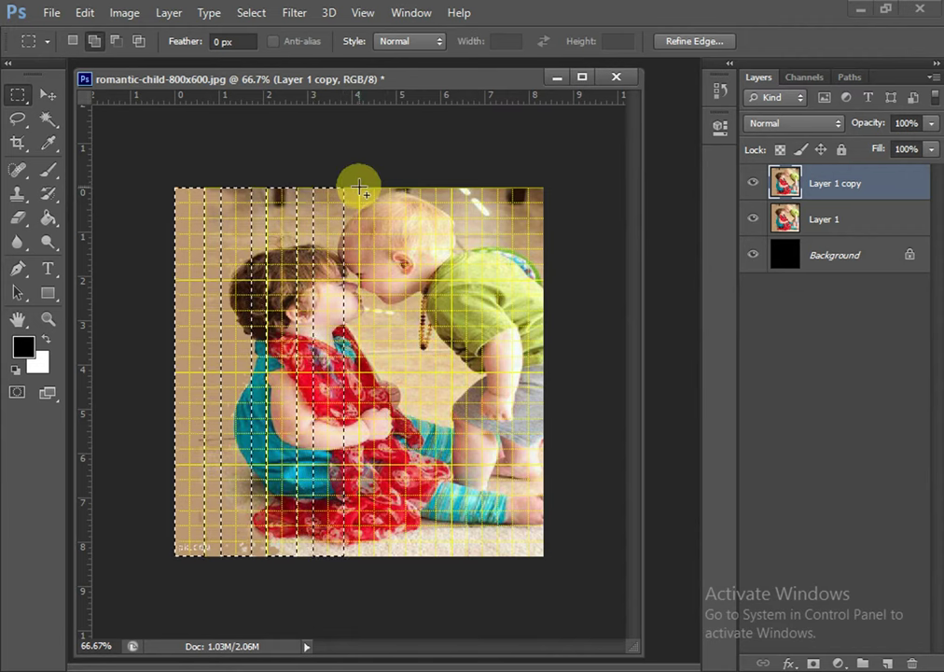
left_click_drag(359, 187, 392, 656)
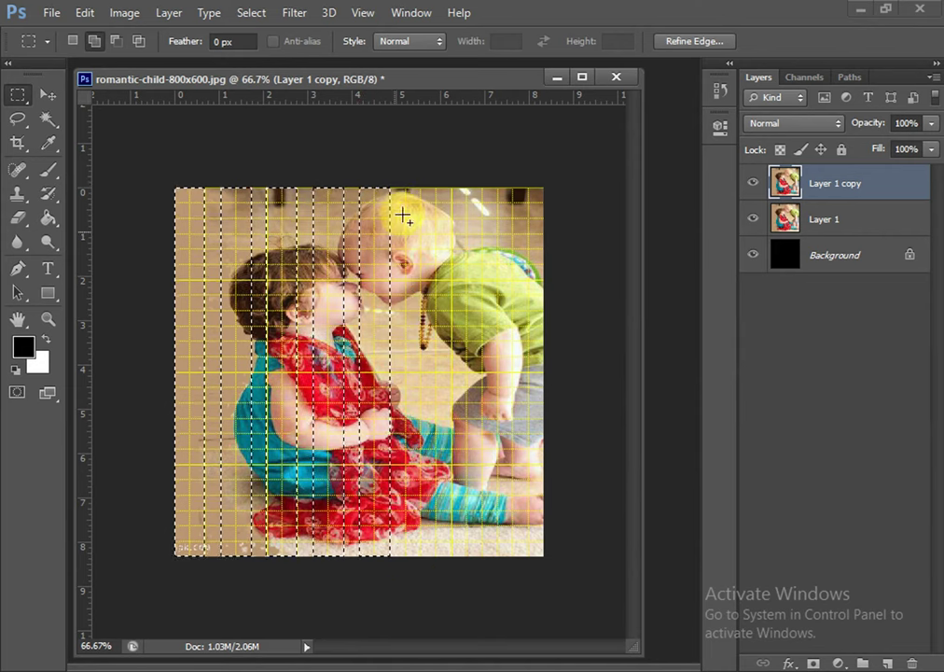
left_click_drag(406, 188, 437, 627)
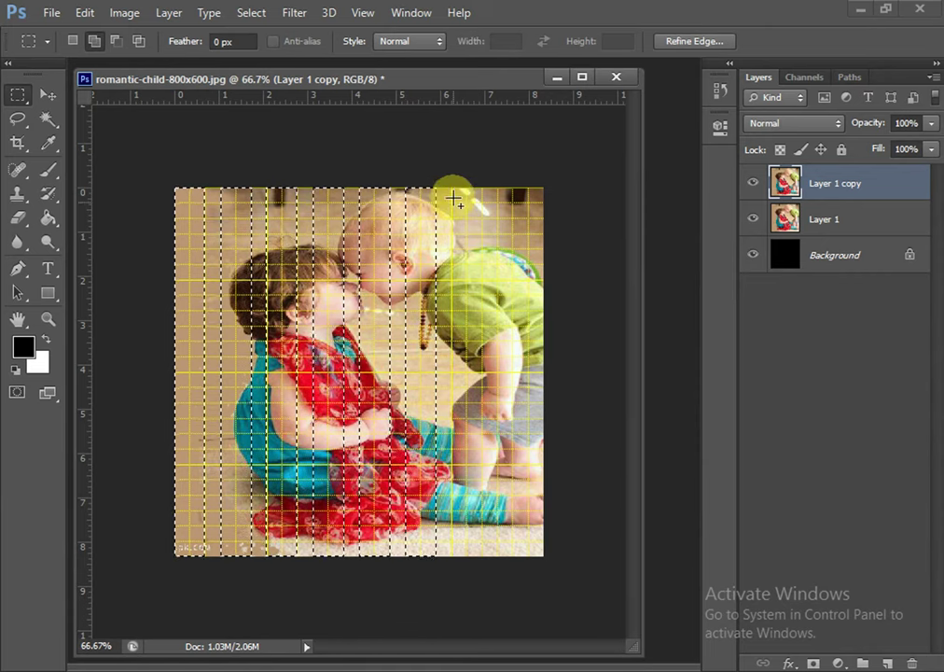
left_click_drag(452, 188, 481, 613)
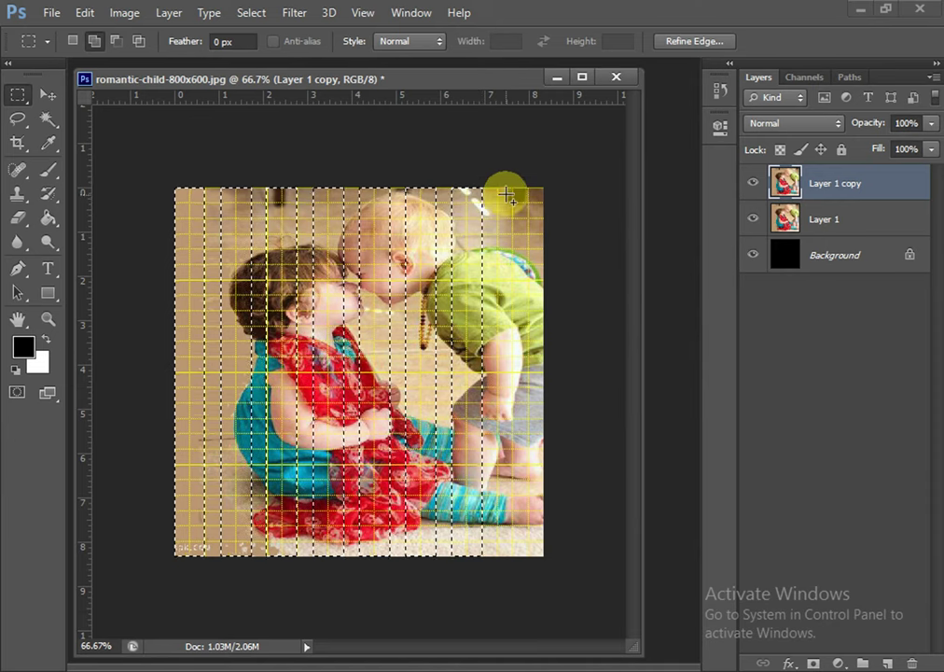
left_click_drag(498, 186, 527, 613)
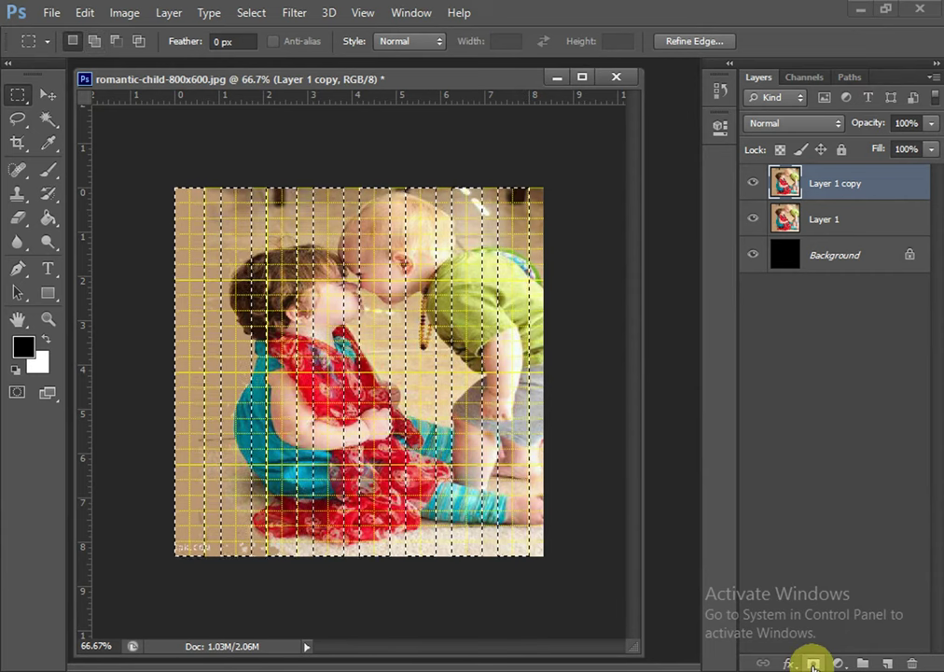
left_click(812, 663)
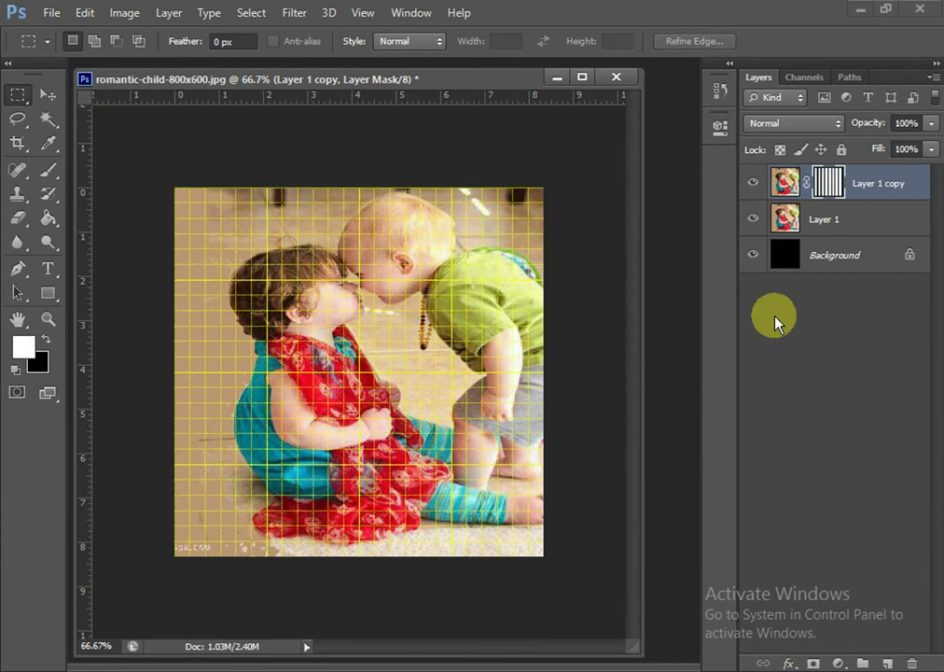
left_click(819, 218)
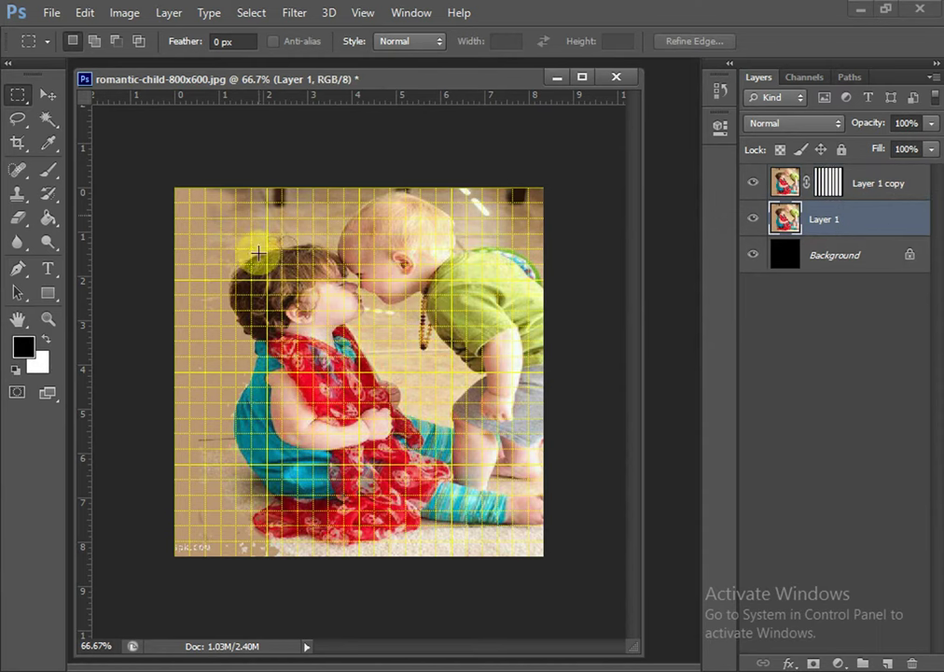
Select the top three horizontal strips on Layer 1, redoing the misplaced second strip.
mouse_move(176, 182)
left_mouse_down()
mouse_move(536, 235)
mouse_move(555, 219)
left_mouse_up()
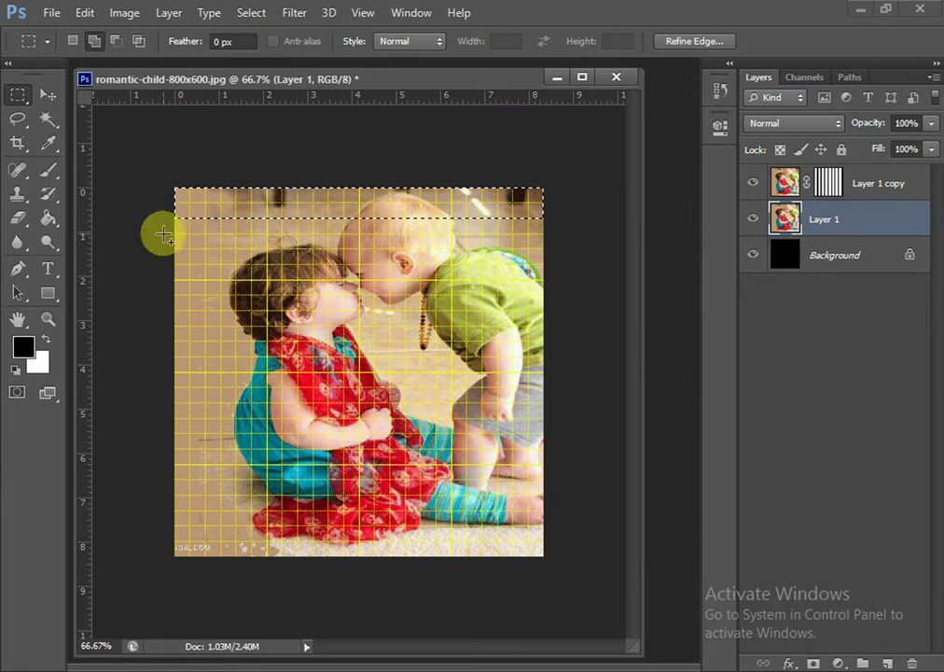
left_click_drag(168, 237, 571, 265)
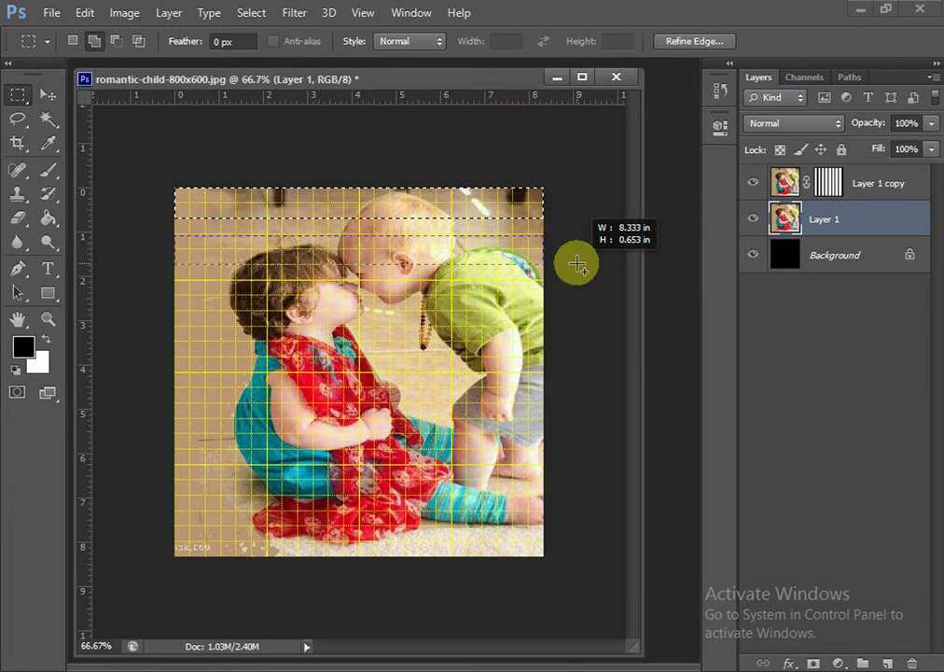
key("ctrl+z")
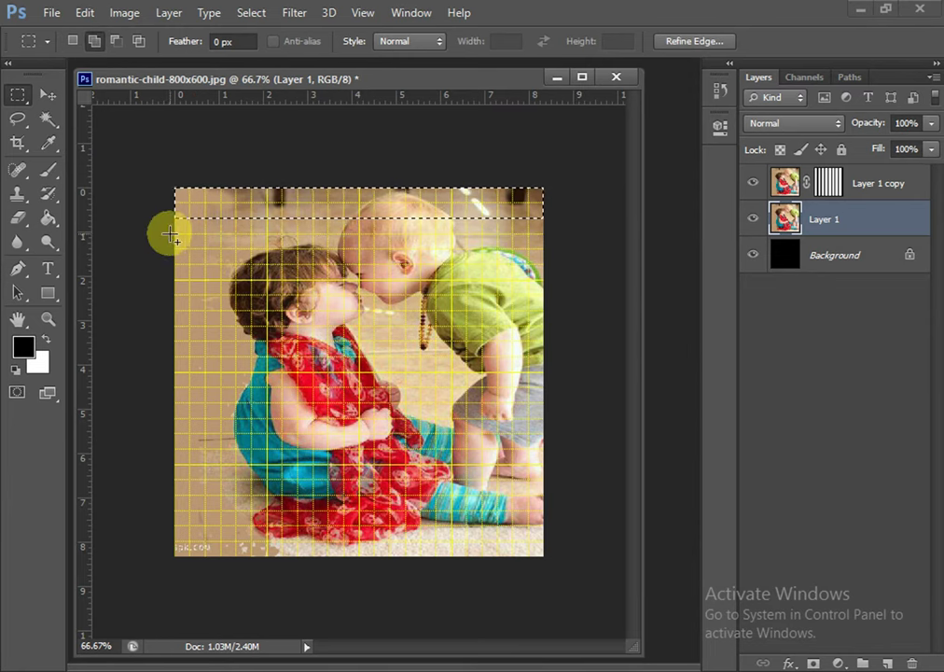
left_click_drag(176, 237, 559, 271)
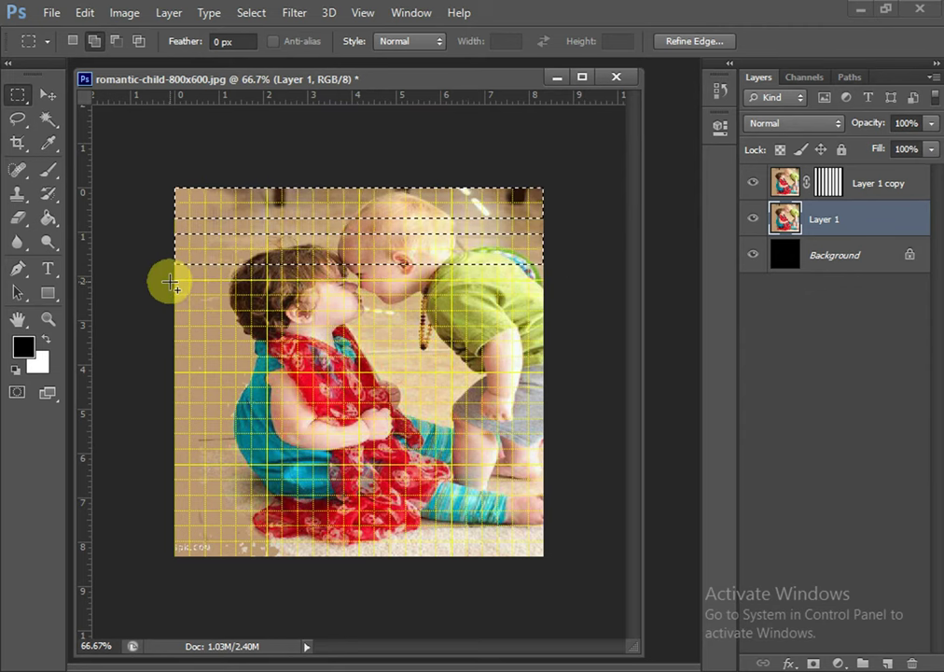
left_click_drag(174, 281, 557, 313)
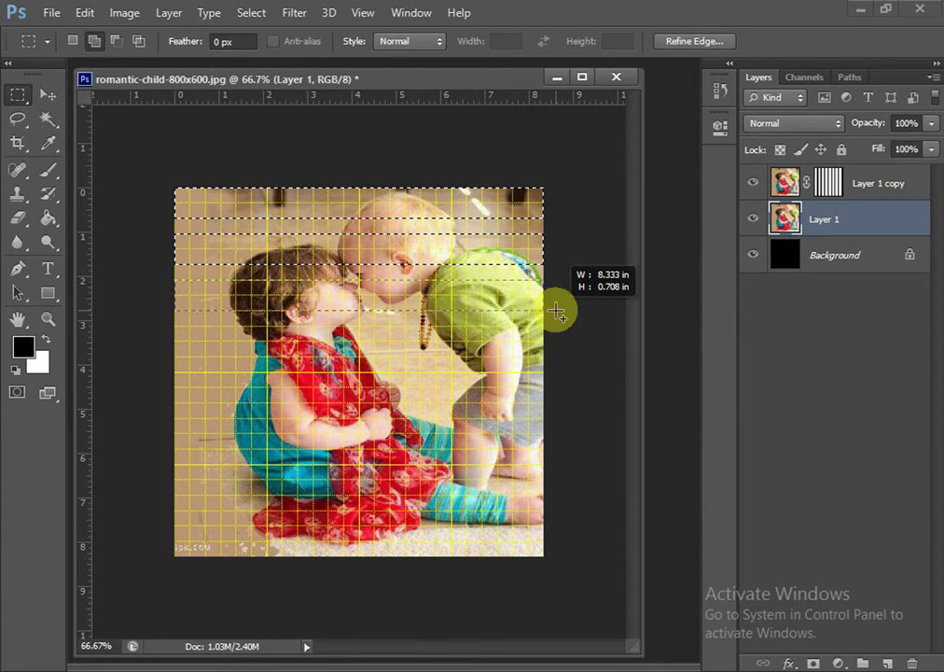
left_click_drag(557, 314, 558, 309)
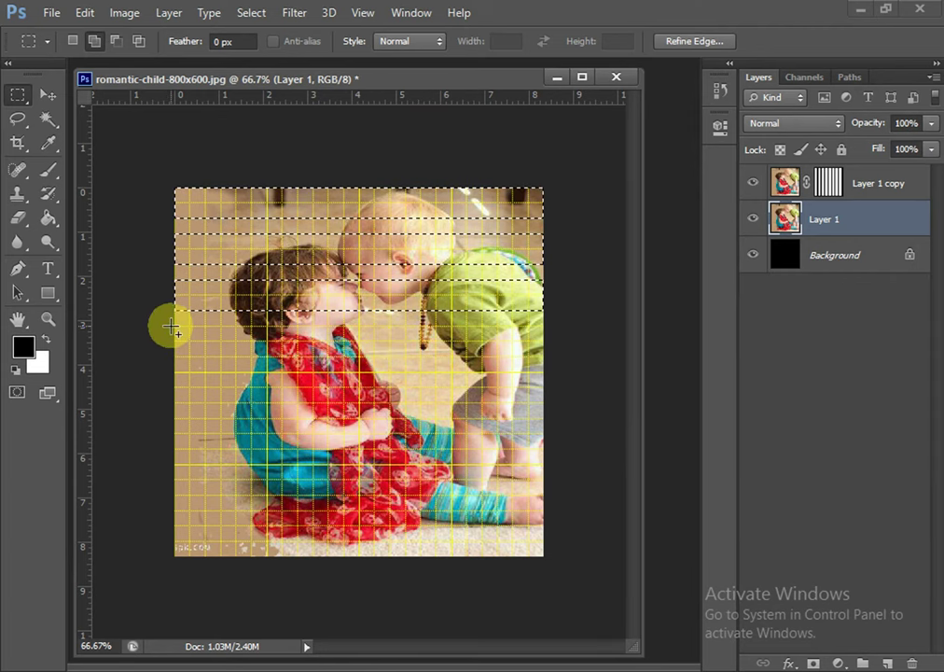
Add five more horizontal strips down to the bottom of the image.
left_click_drag(170, 327, 584, 355)
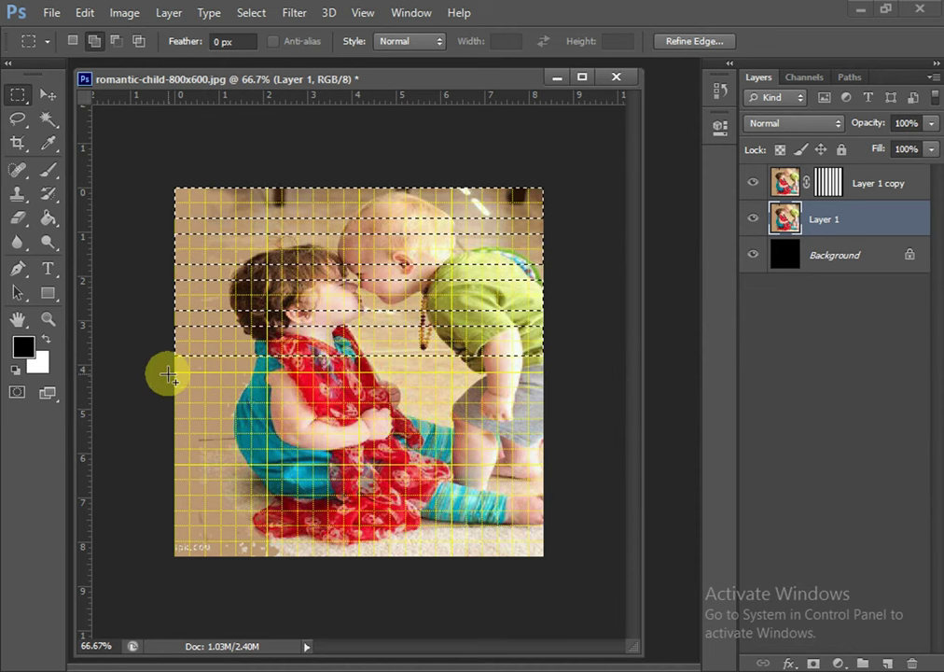
left_click_drag(169, 374, 533, 403)
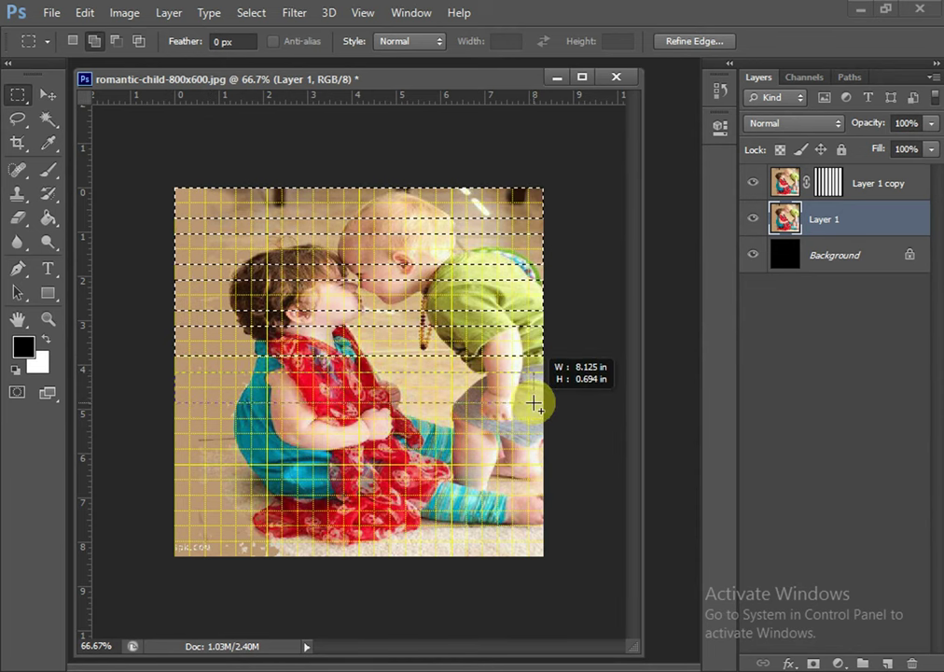
left_click_drag(533, 403, 552, 403)
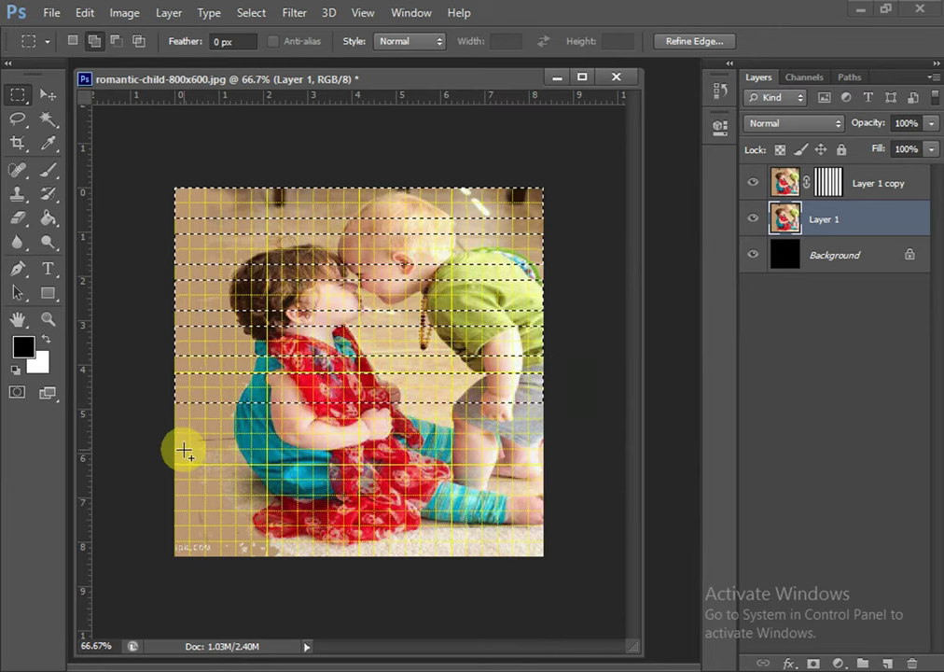
left_click_drag(170, 421, 647, 449)
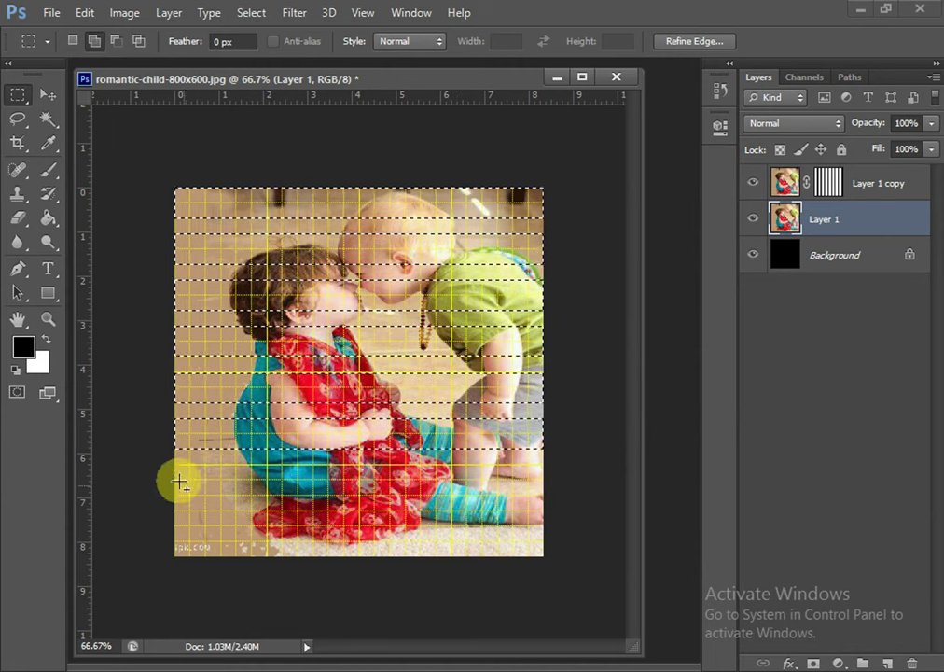
left_click_drag(166, 465, 664, 498)
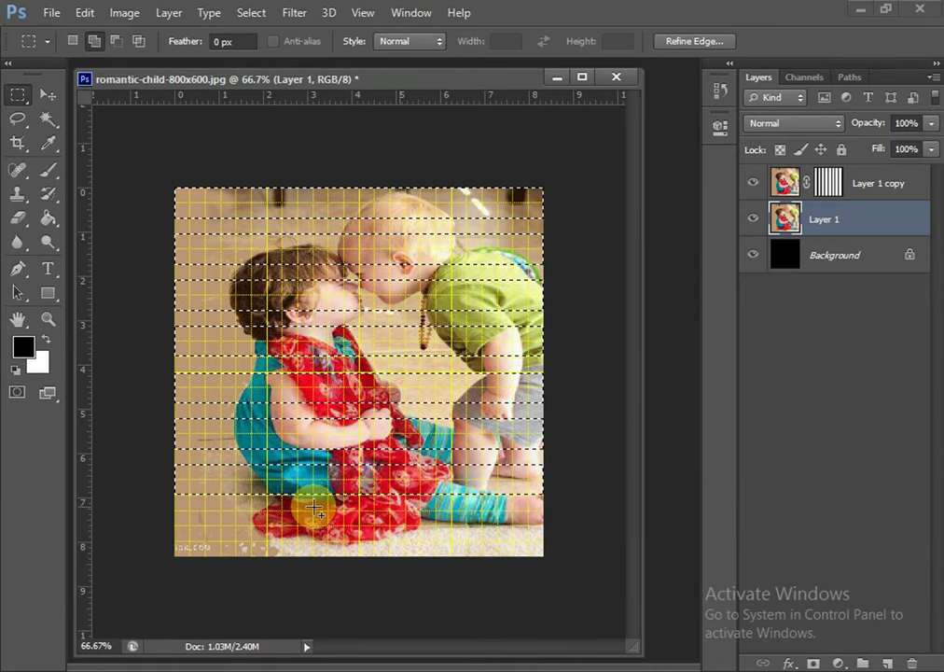
left_click_drag(172, 510, 664, 548)
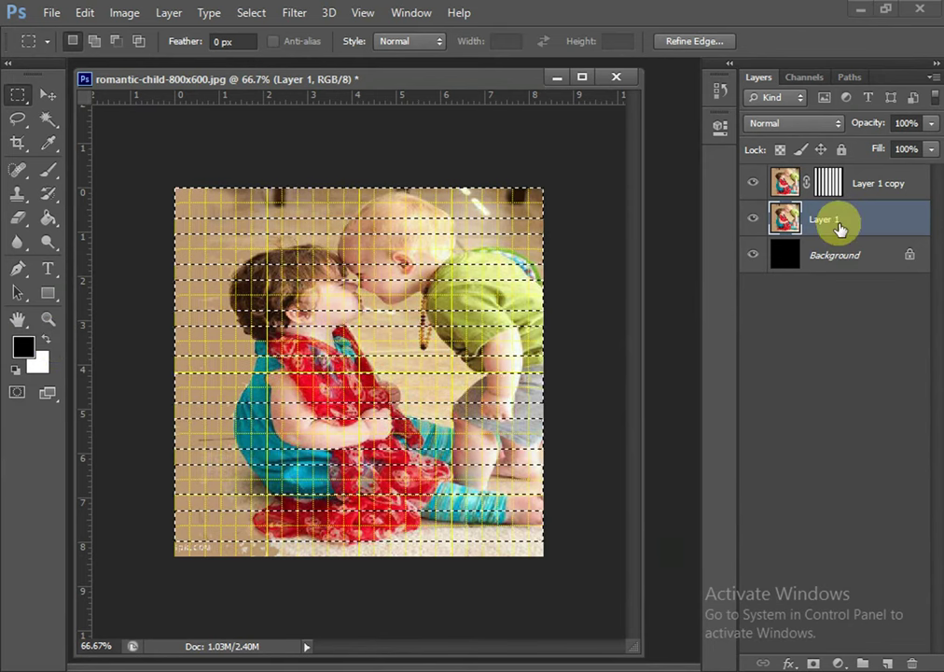
Mask Layer 1 to the horizontal strips, load that mask as a selection, and view it in Quick Mask.
left_click(812, 664)
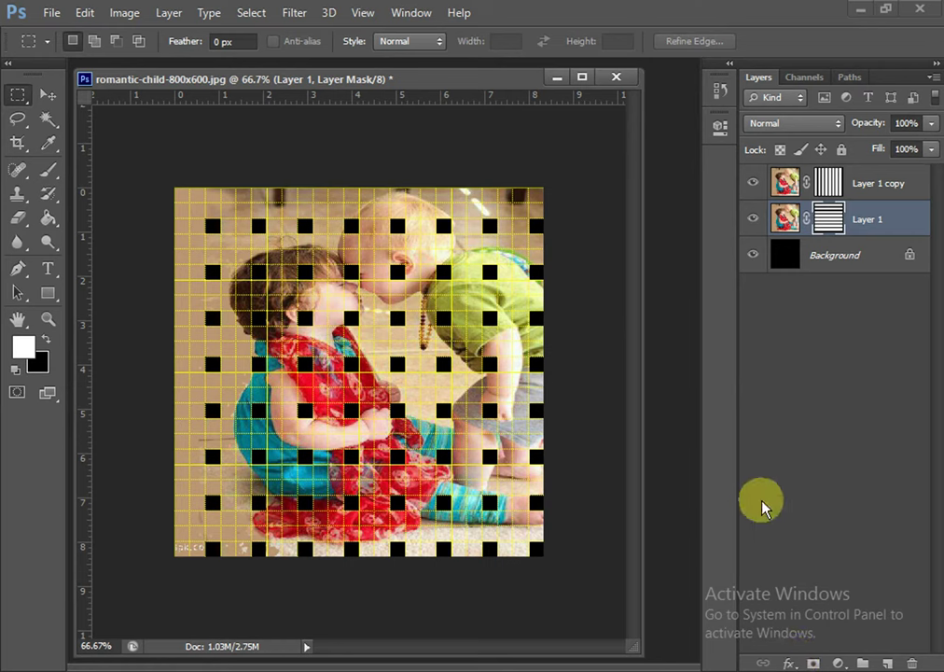
left_click(828, 220, "ctrl")
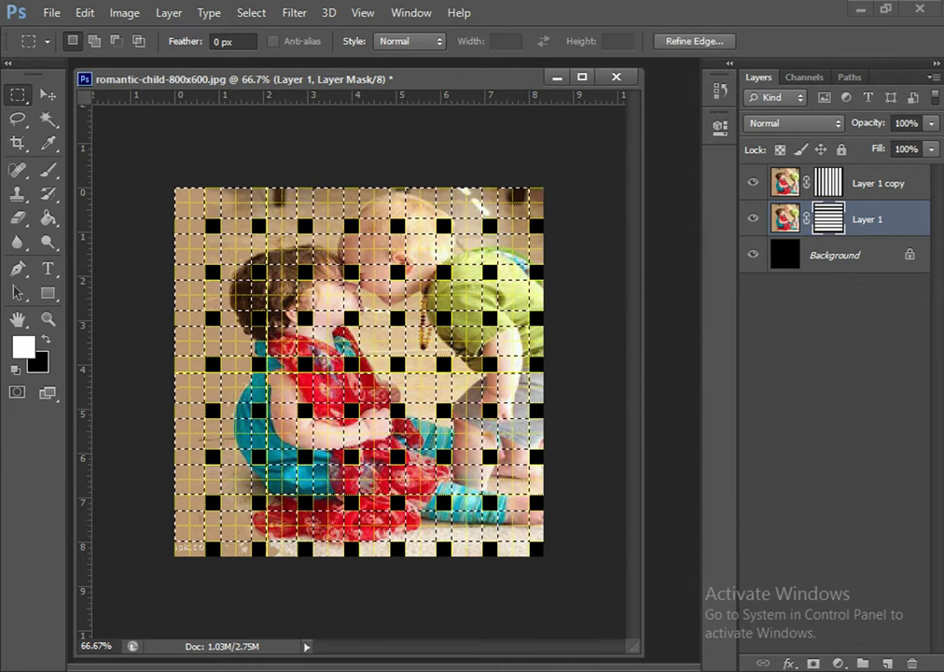
left_click(15, 388)
key("x")
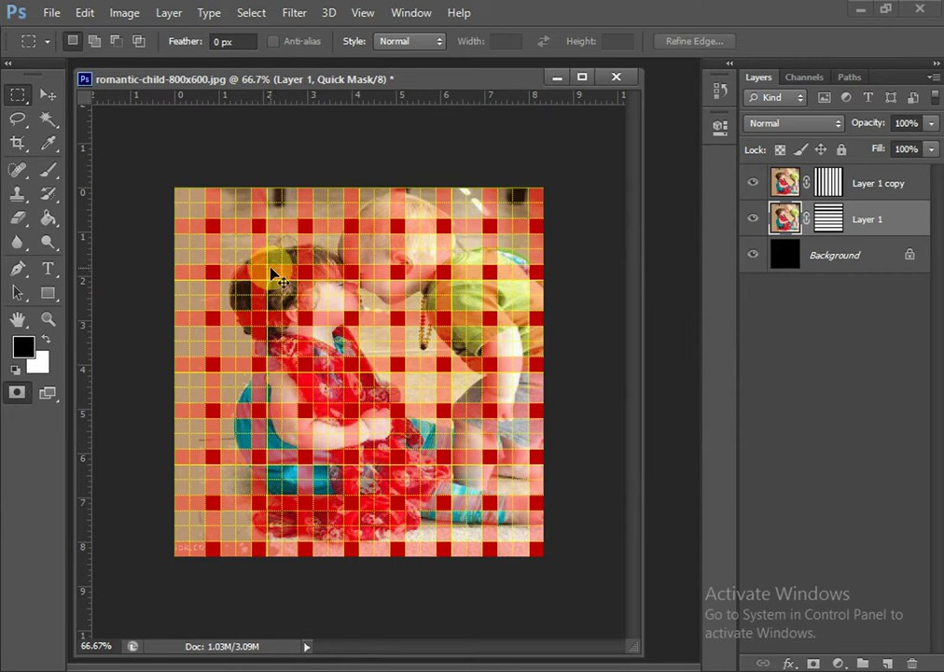
Toggle Quick Mask several times, ending in Quick Mask with default colours and the Magic Wand.
key("q")
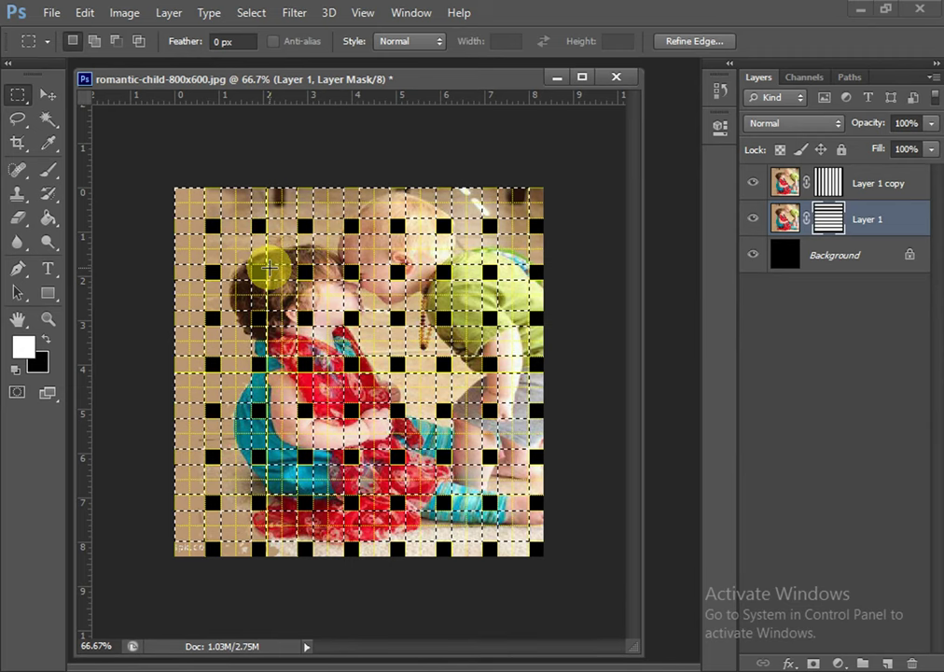
key("q")
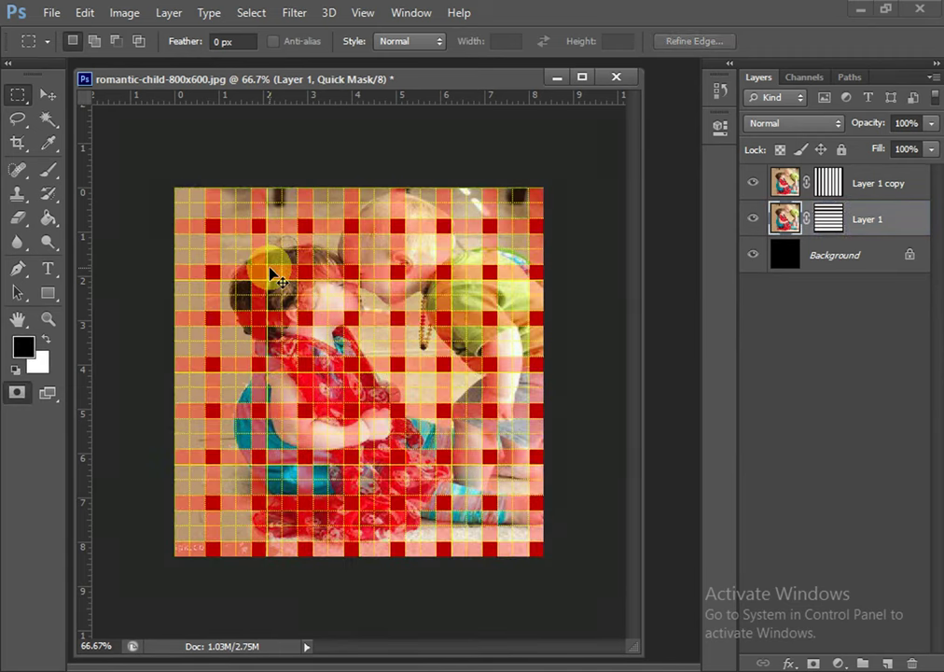
key("q")
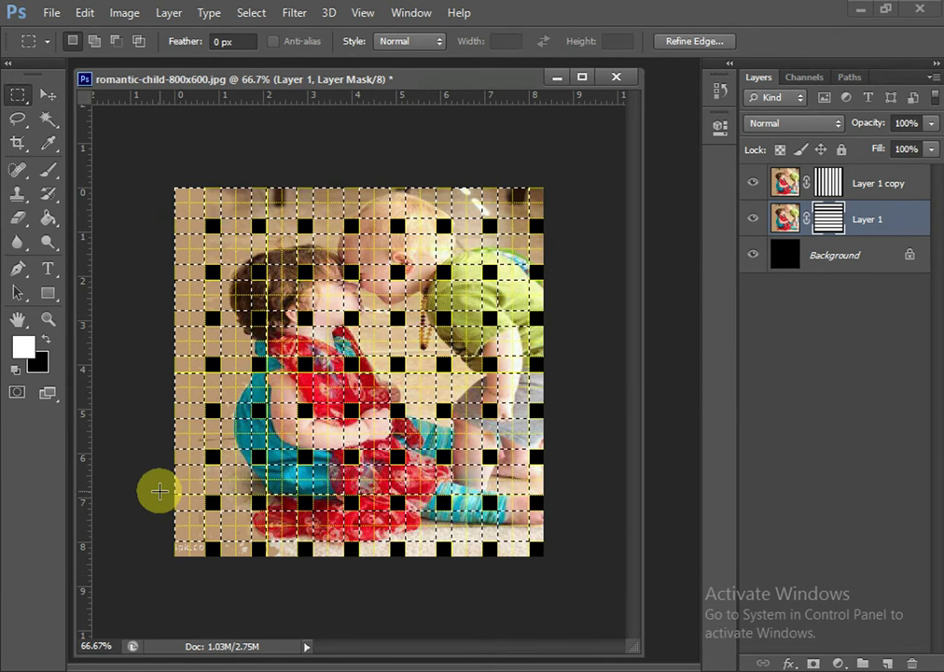
key("q")
key("d")
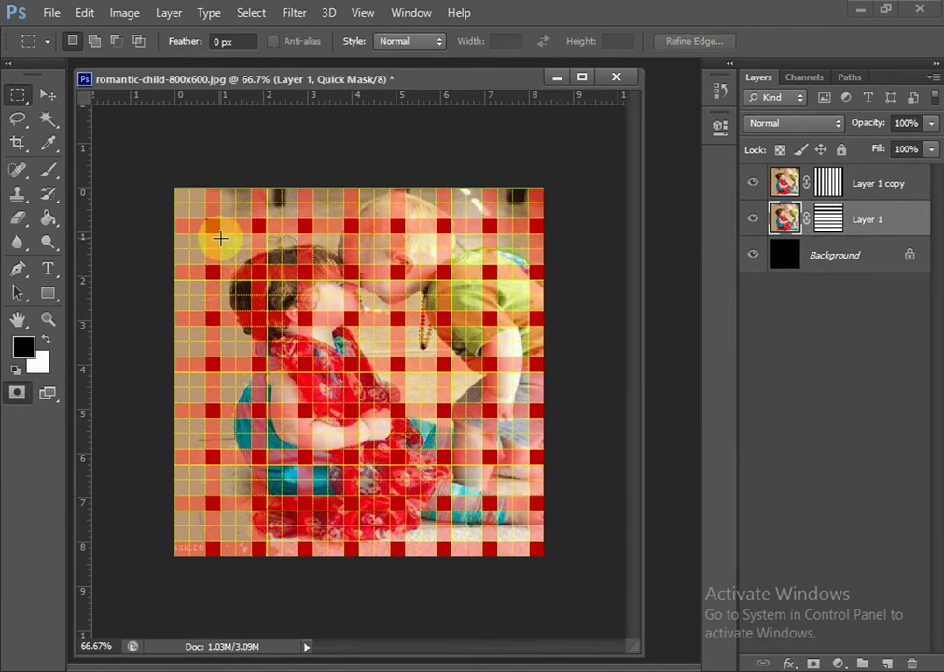
key("w")
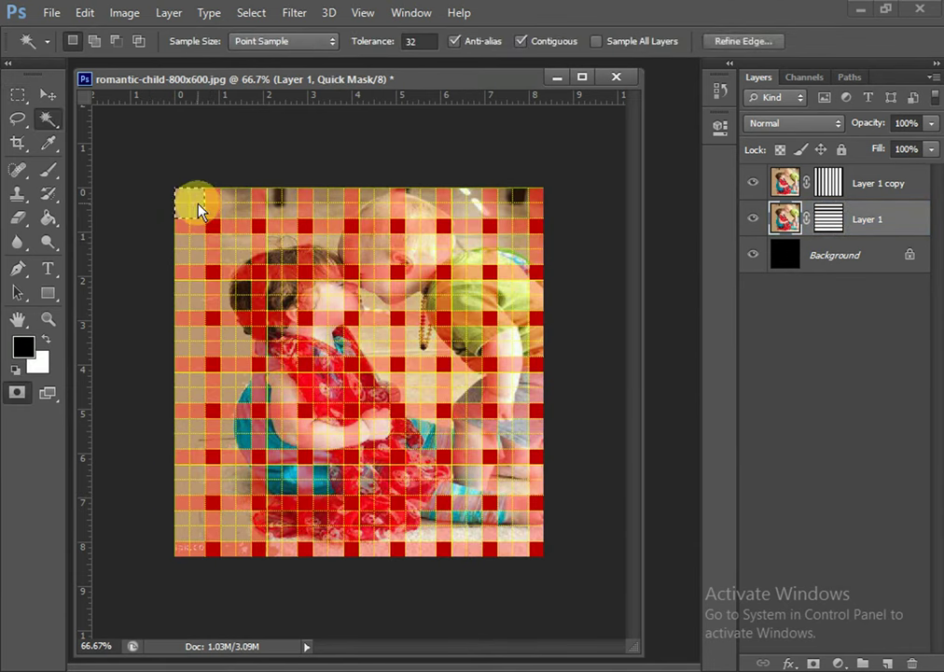
Add eight grid cells to a Magic Wand selection in Quick Mask.
left_click(280, 201, "shift")
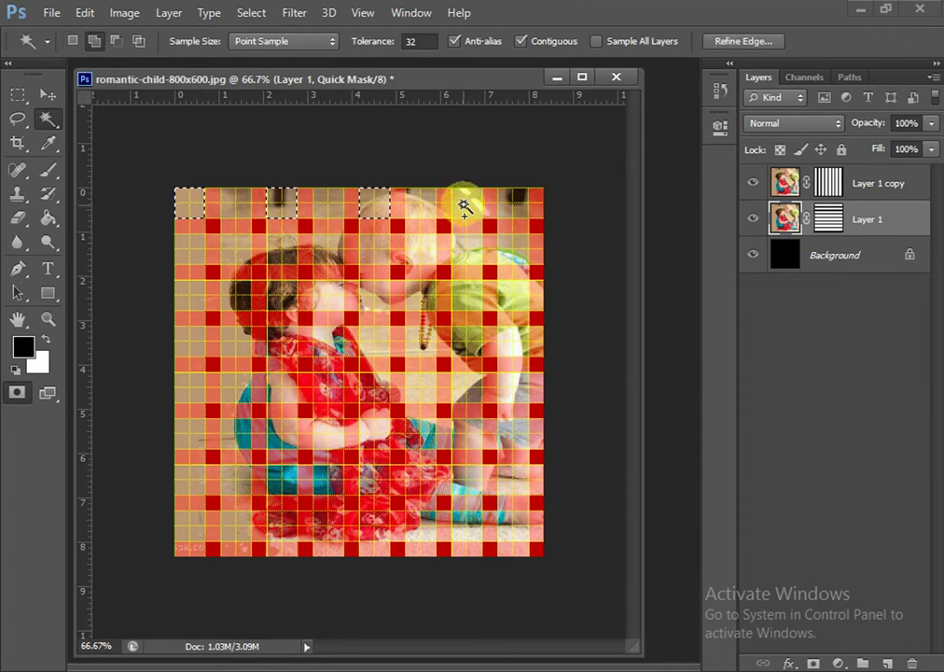
left_click(467, 207)
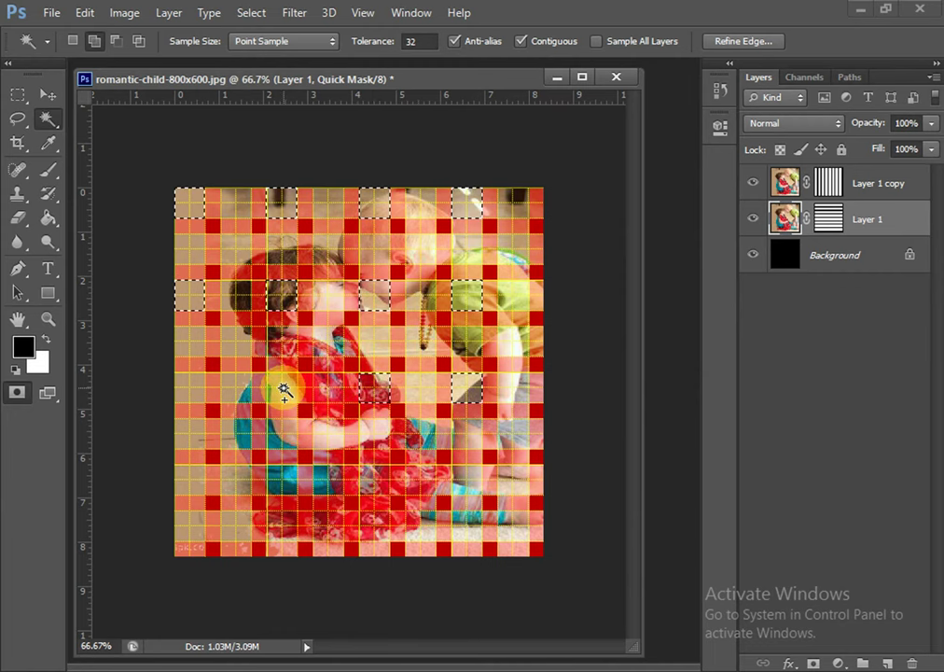
left_click(188, 395)
left_click(274, 481)
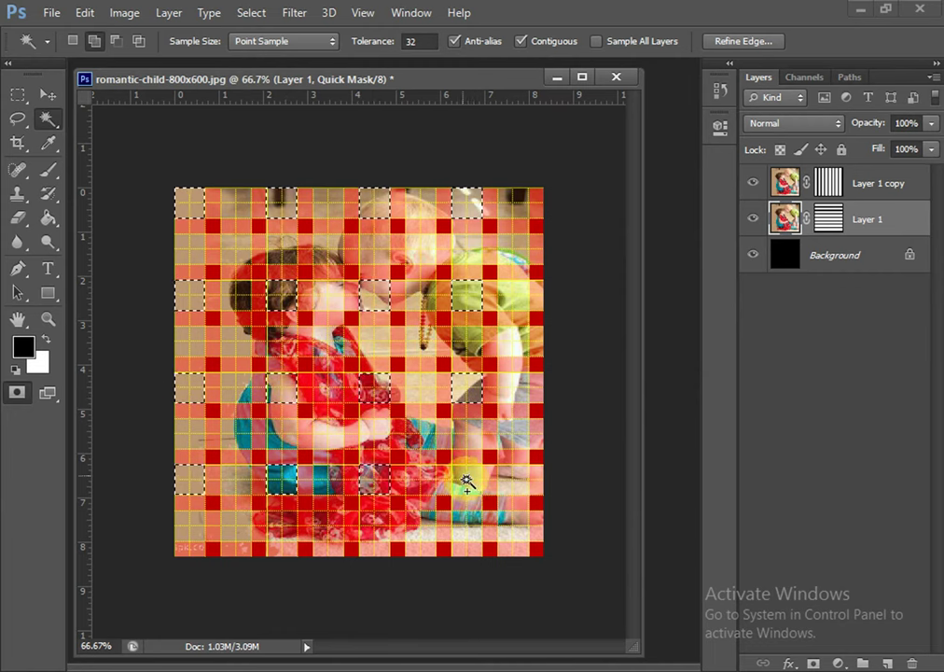
left_click(464, 557)
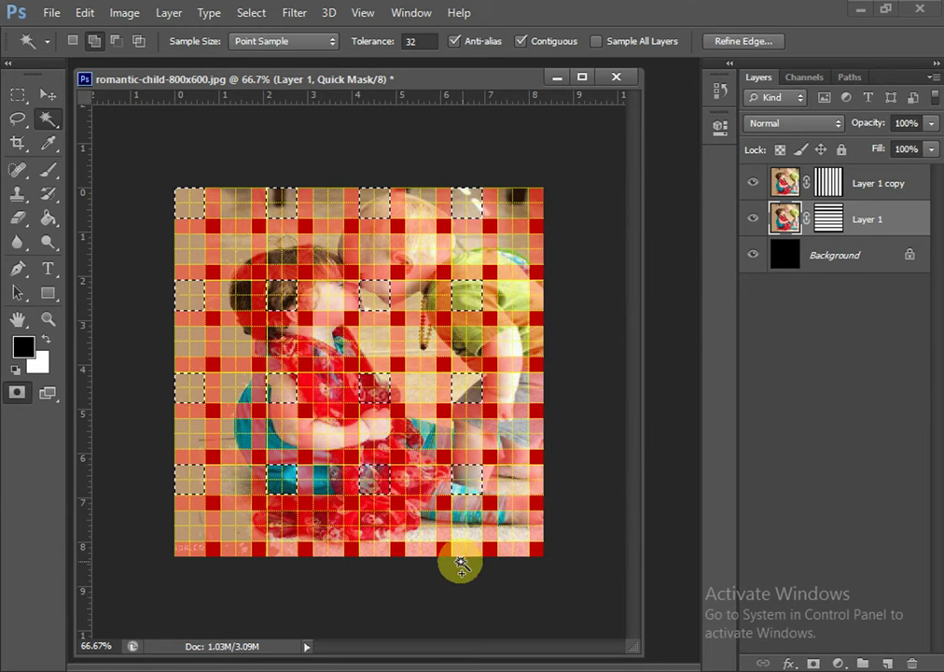
left_click(240, 267)
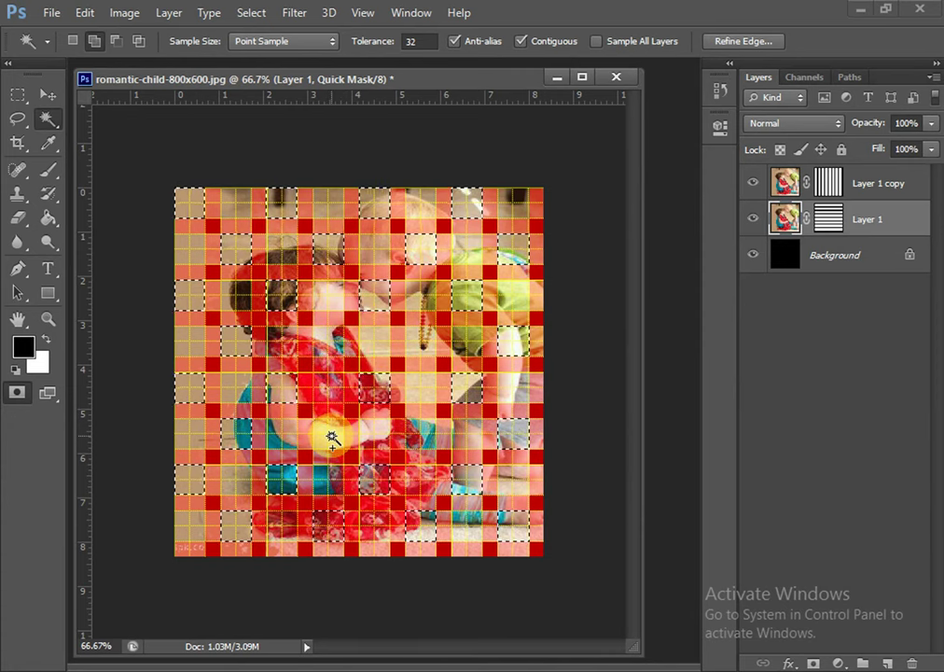
left_click(410, 445)
left_click(423, 436)
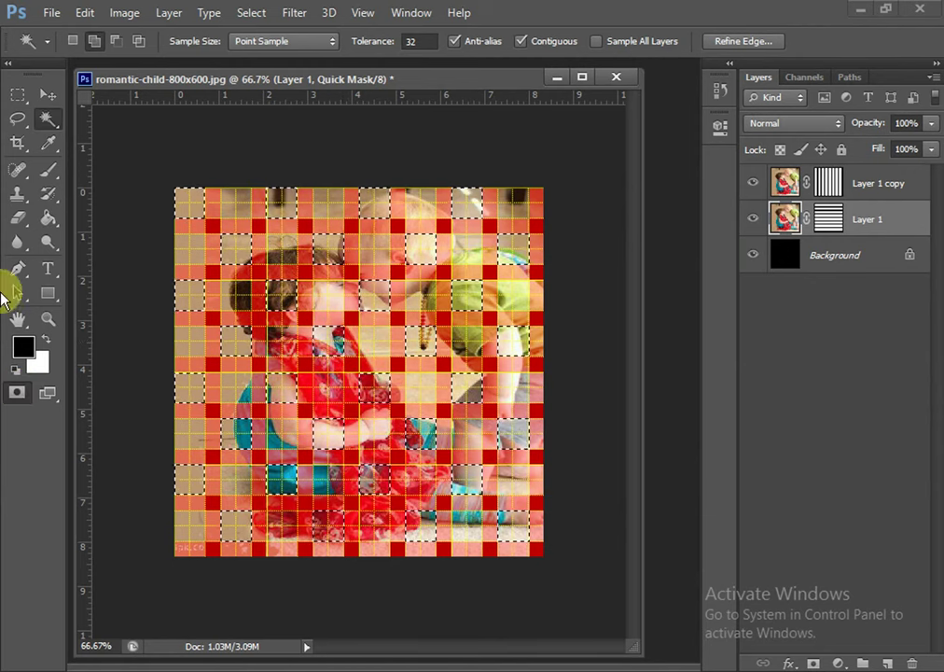
Discard the trial selections and reload Layer 1's striped mask in Quick Mask.
key("q")
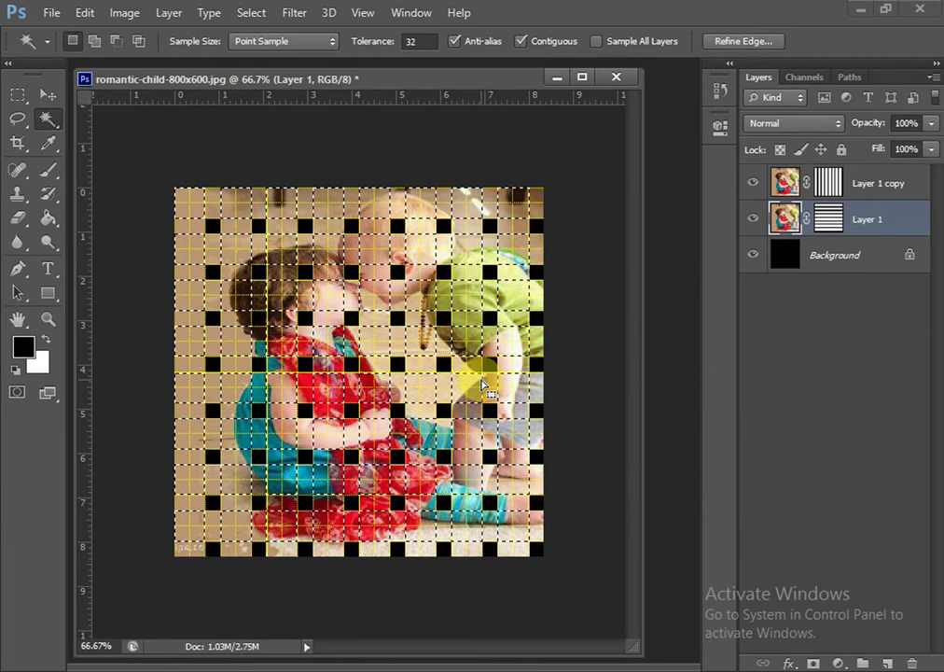
key("q")
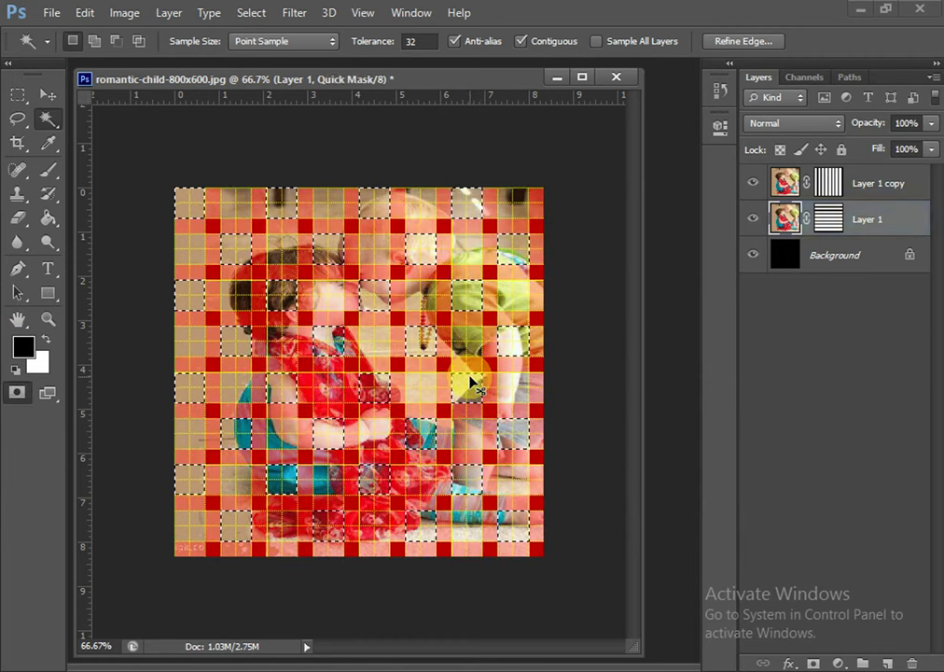
key("q")
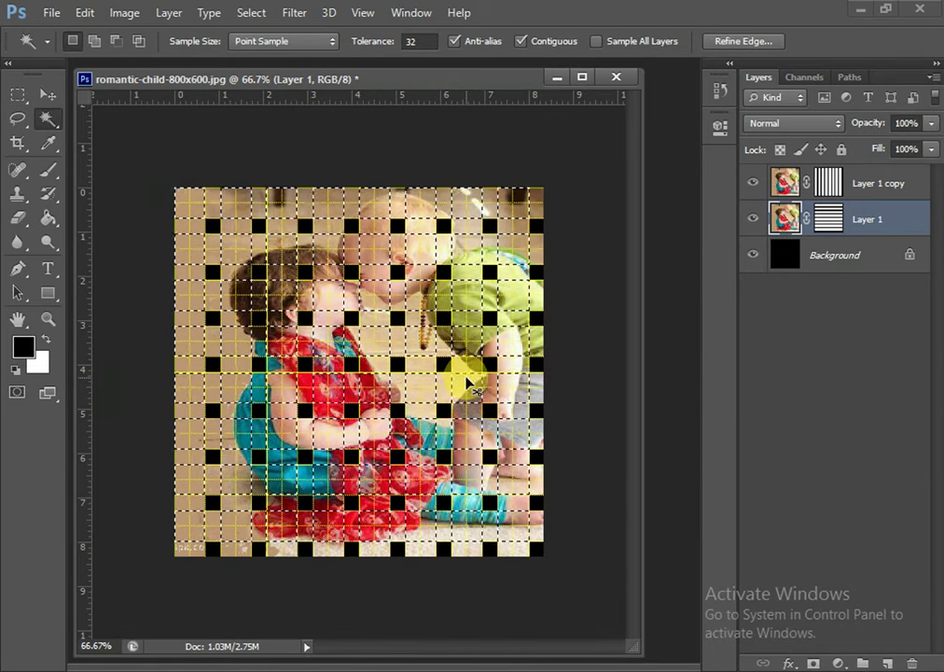
key("ctrl+d")
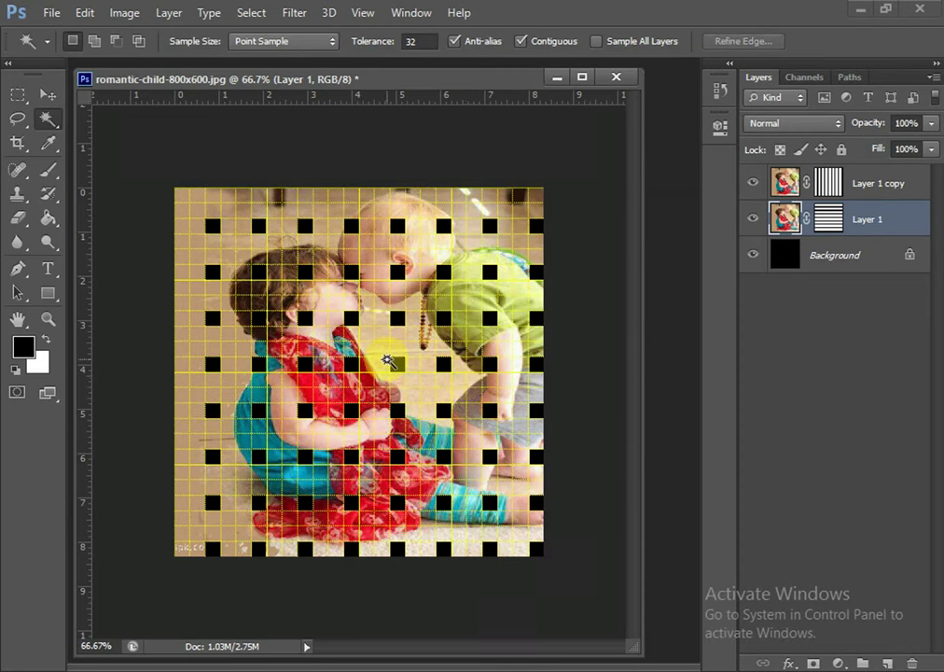
left_click(200, 212)
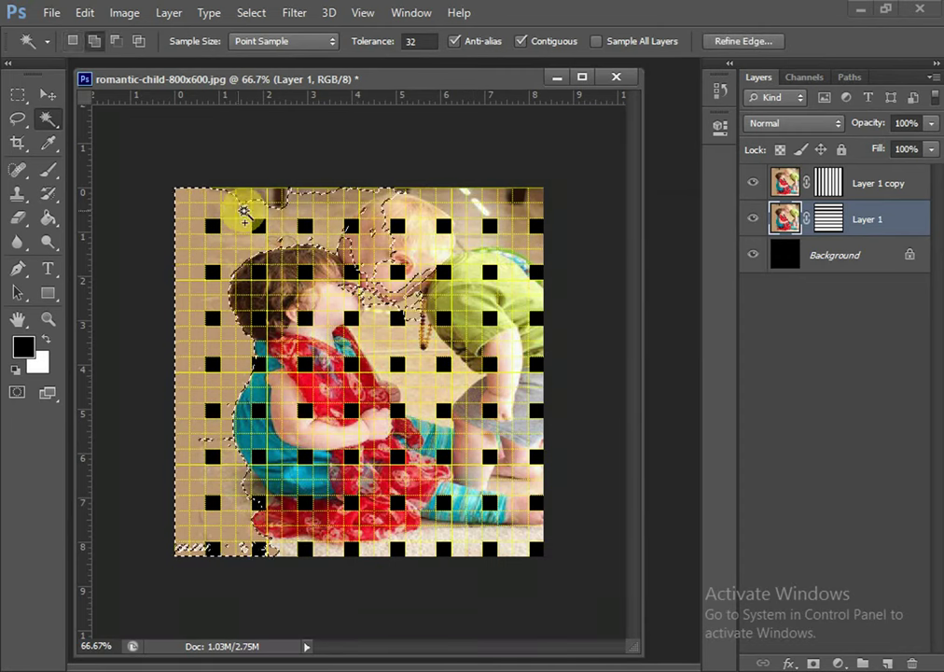
key("ctrl+d")
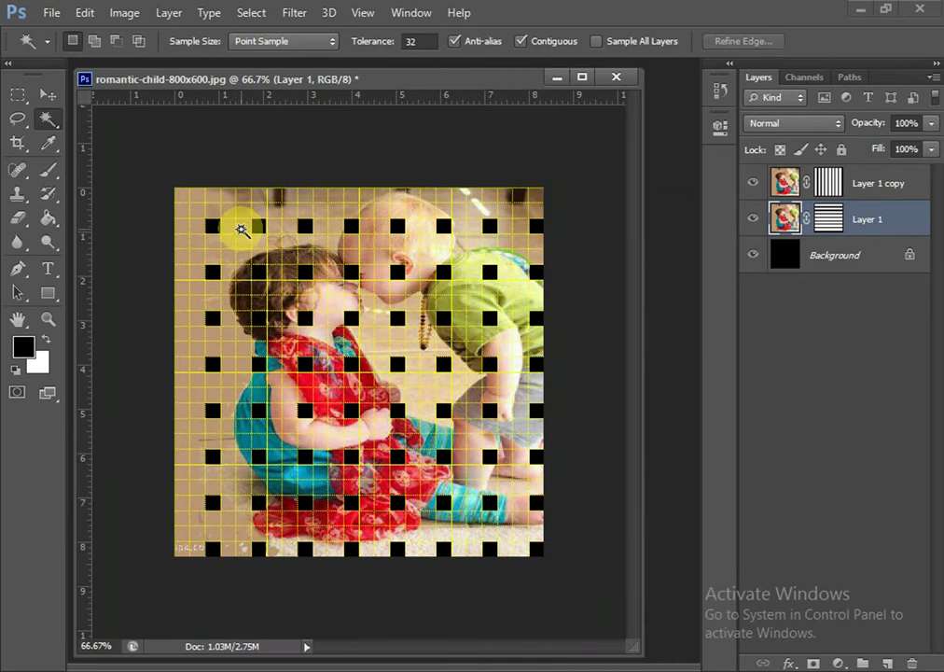
left_click(834, 218, "ctrl")
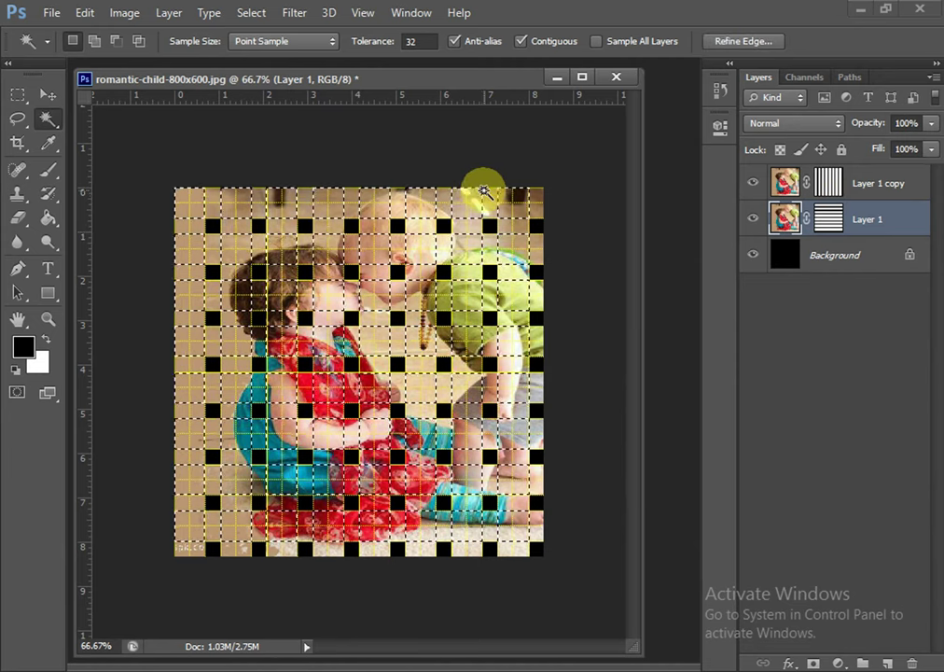
key("q")
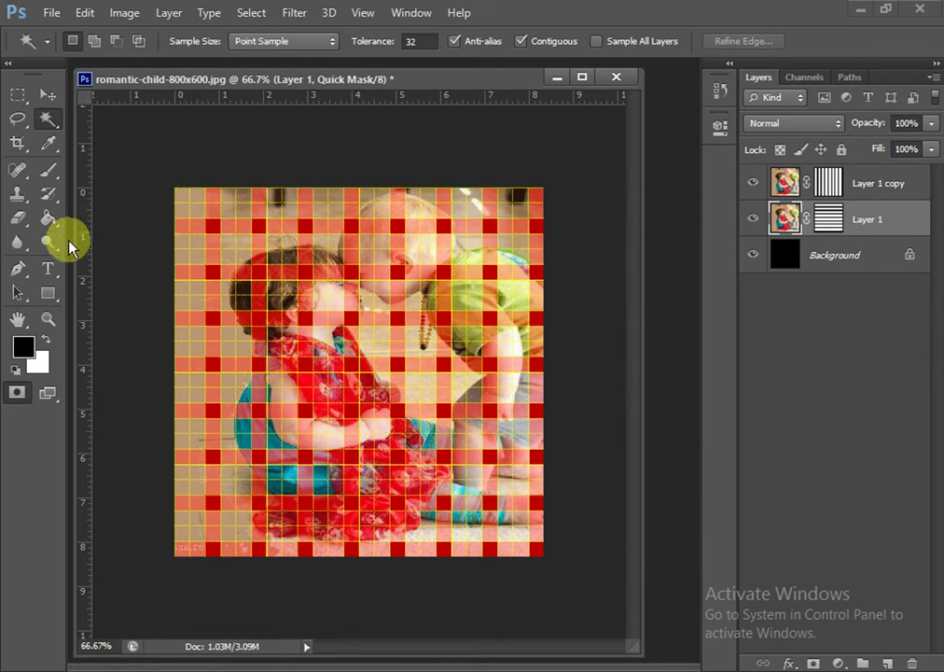
Fill unwanted cells black with the Paint Bucket, then exit Quick Mask to a selection.
left_click(49, 221)
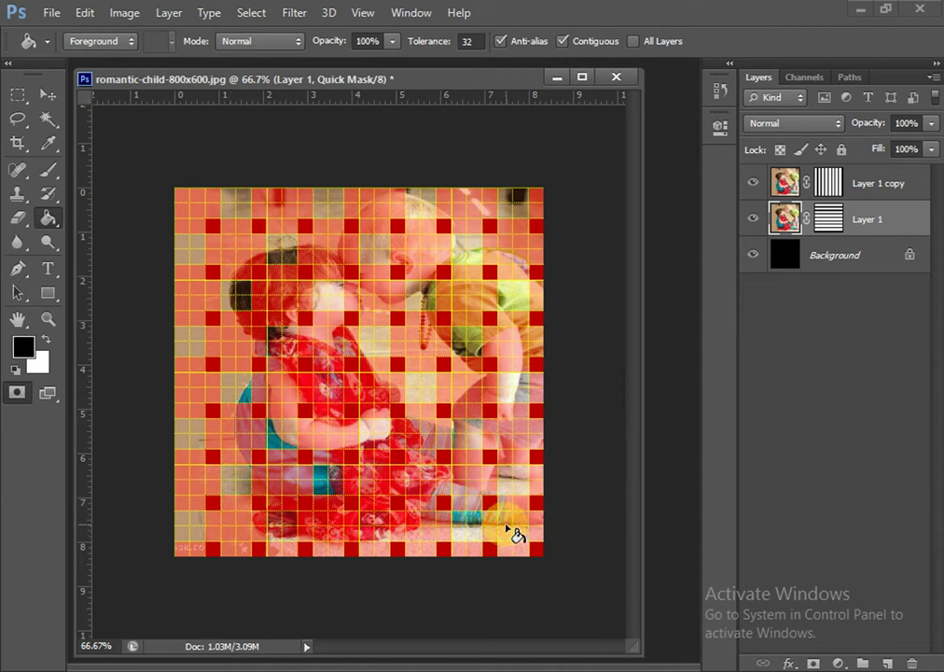
key("q")
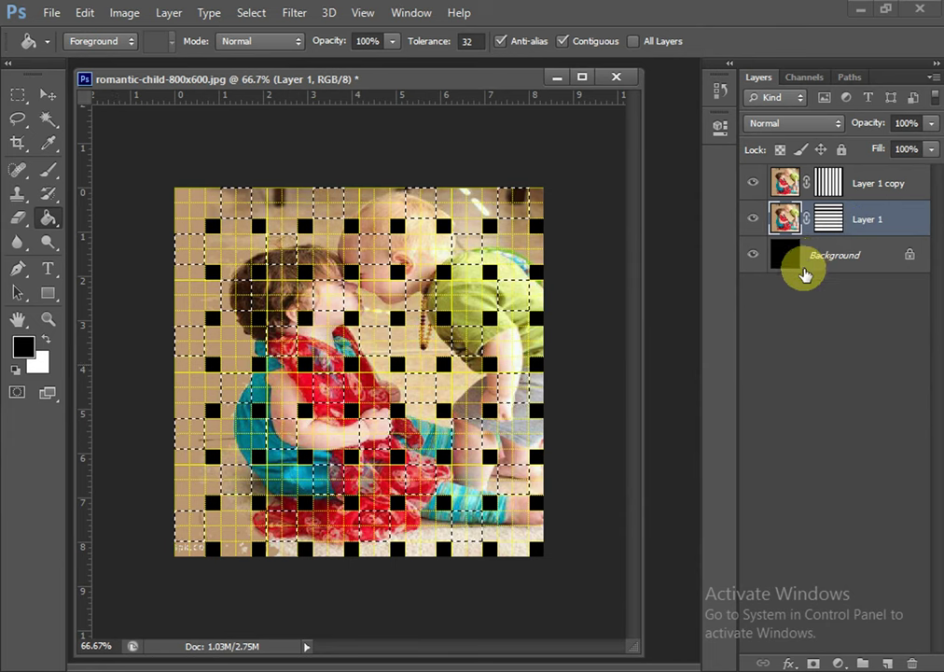
Copy the selected squares to Layer 2, then load Layer 1 copy's mask in Quick Mask.
key("ctrl+j")
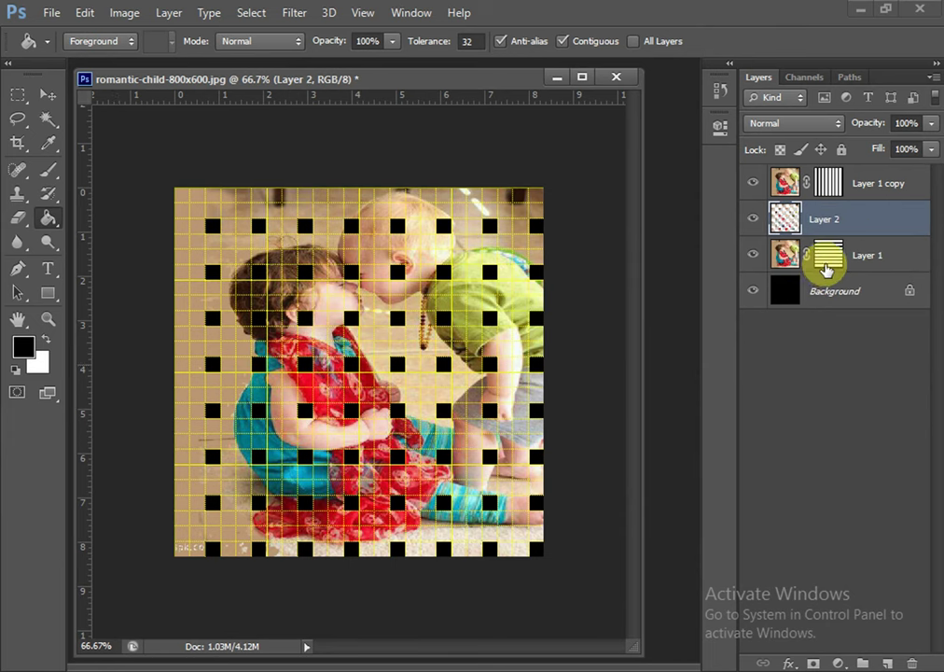
left_click(859, 184)
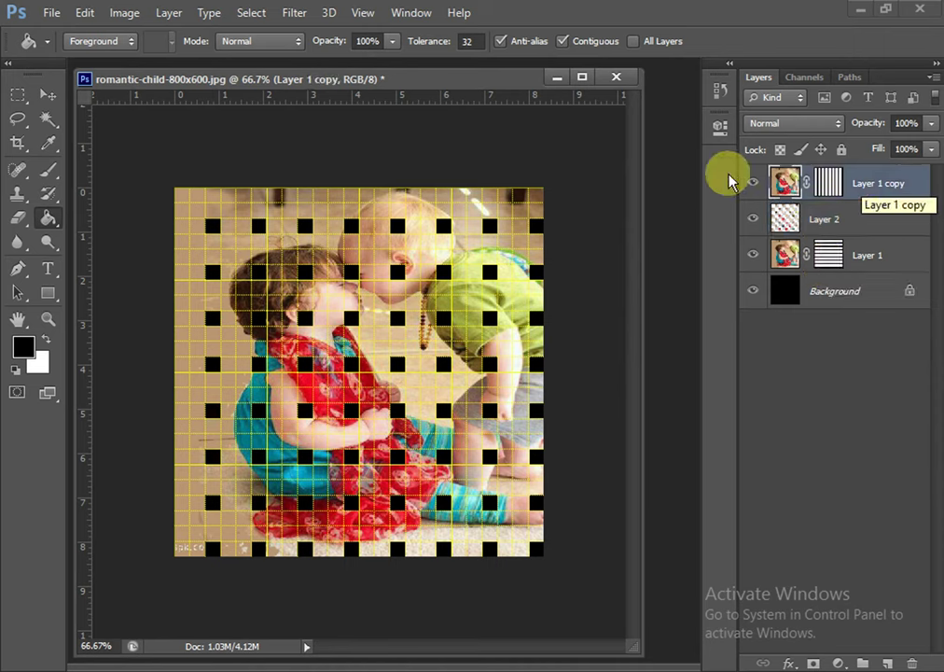
left_click(829, 254, "ctrl")
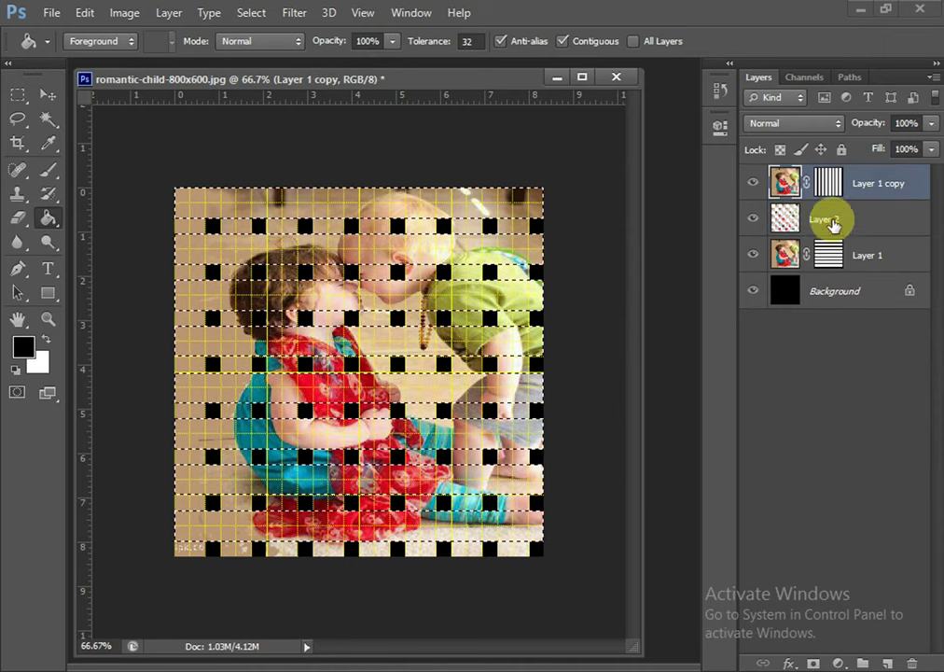
key("q")
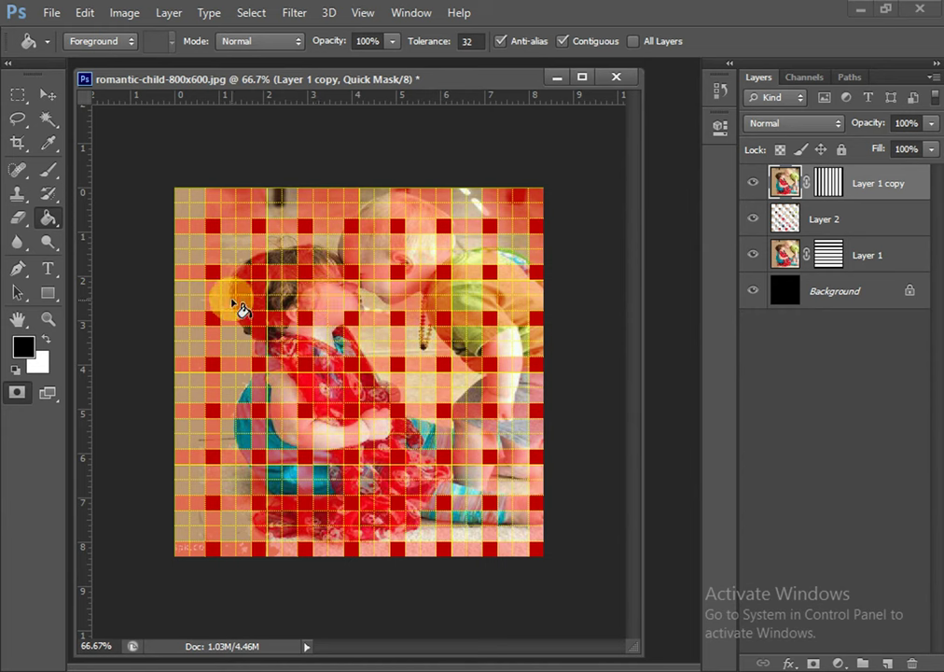
Paint Bucket-fill three alternating grid squares in the Quick Mask.
left_click(334, 397)
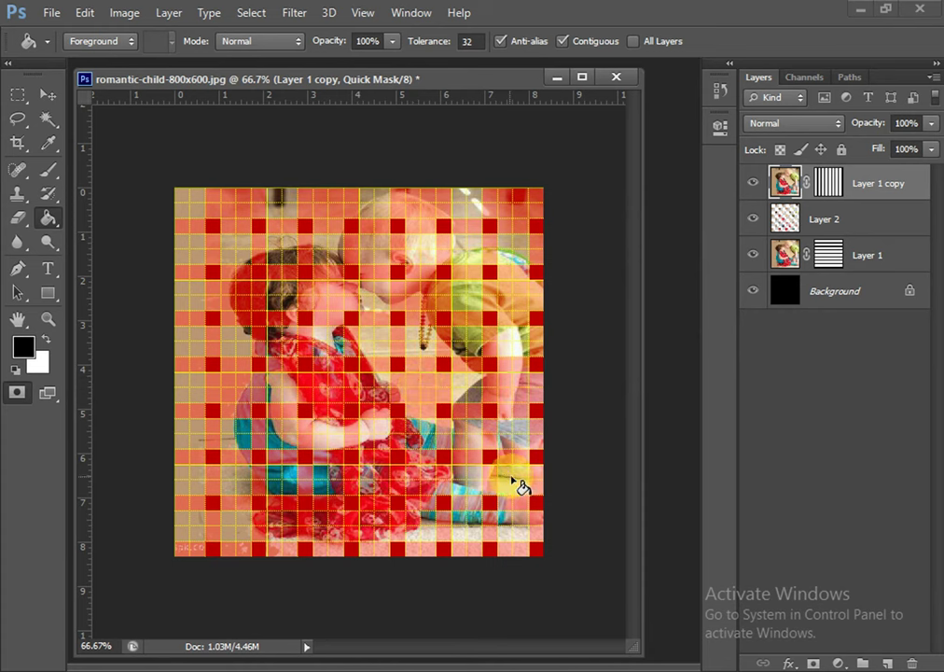
left_click(420, 479)
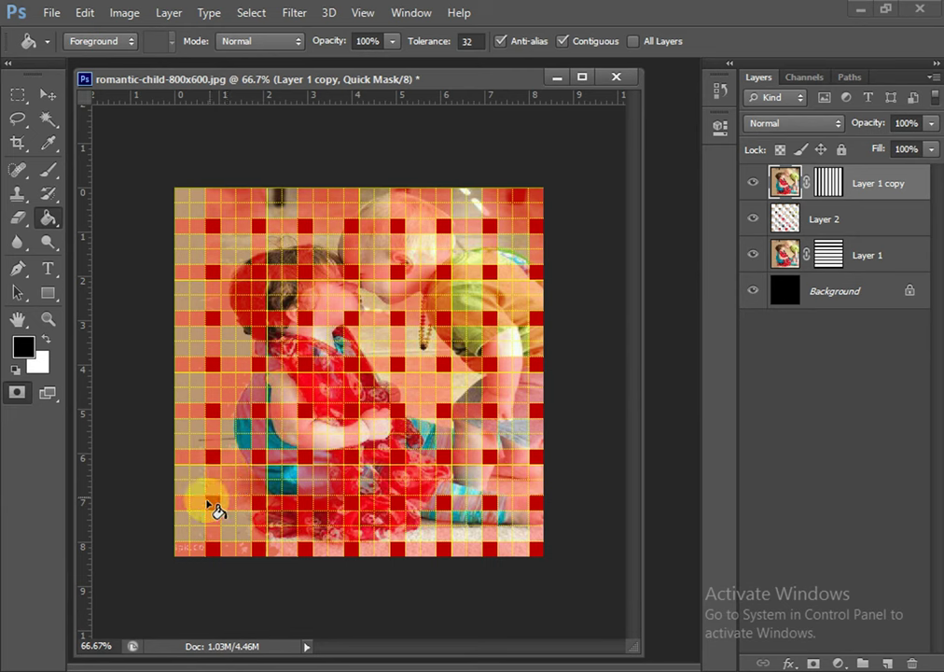
left_click(223, 307)
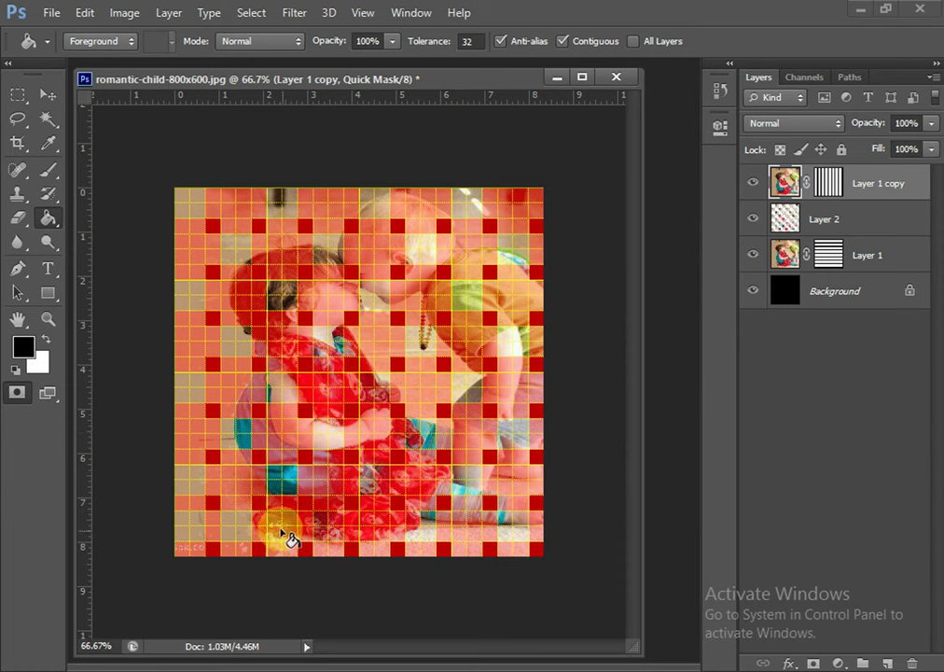
Hide the grid and discard a mistaken layer copy made from Layer 1.
key("q")
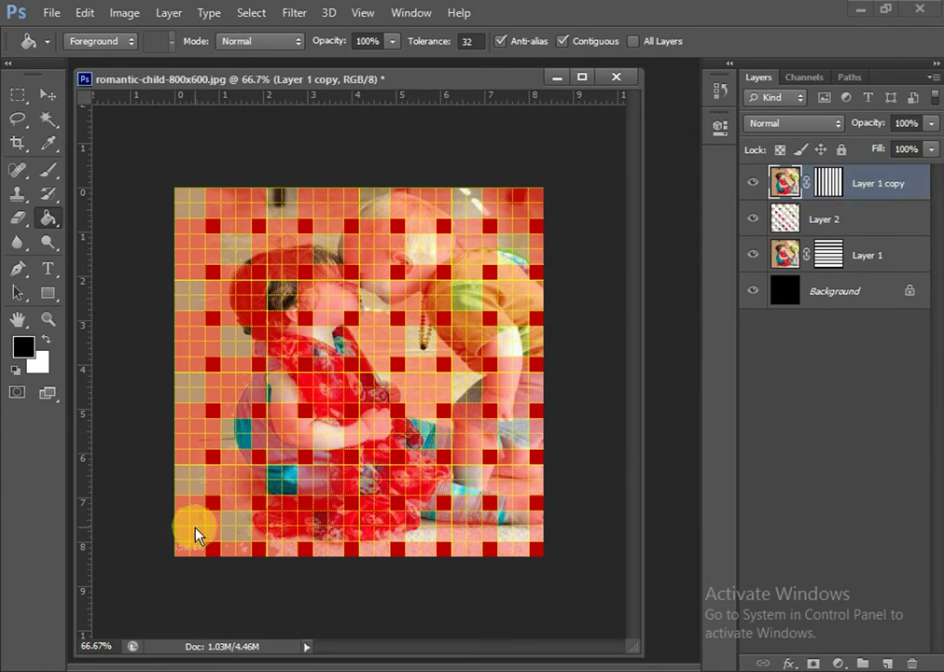
left_click(875, 254)
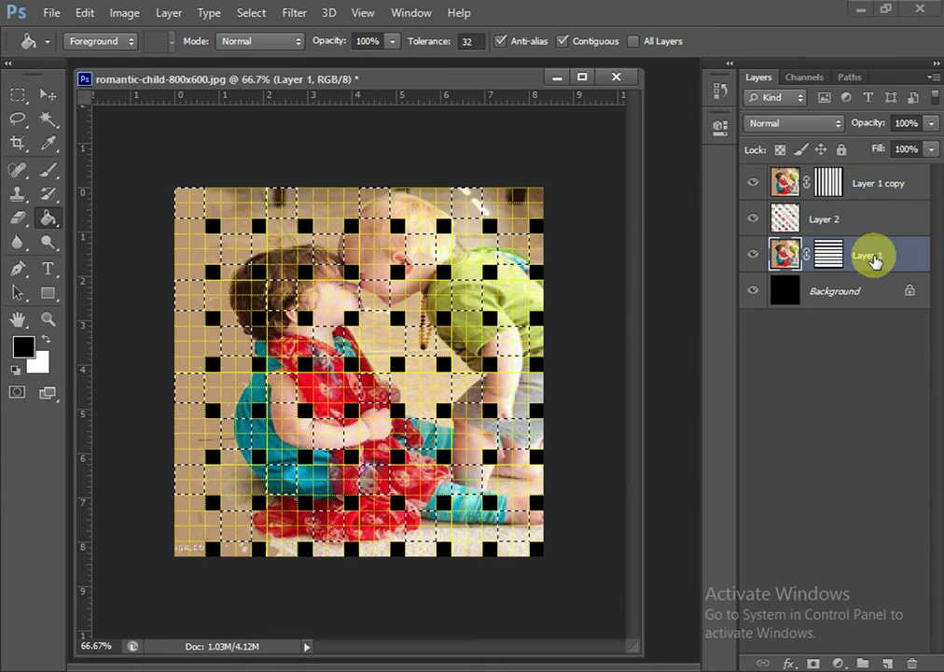
key("ctrl+j")
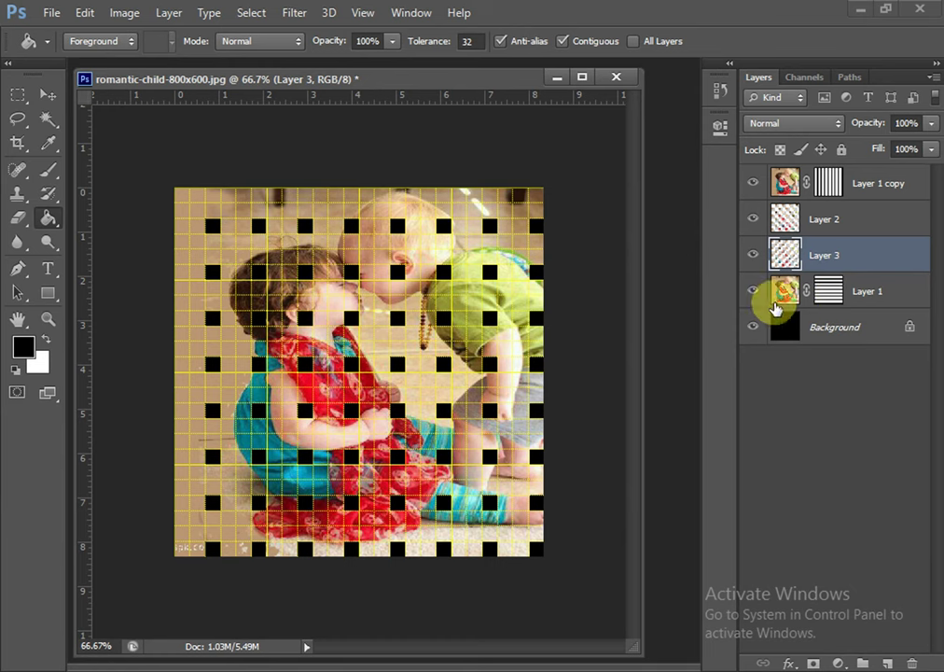
key("ctrl+apostrophe")
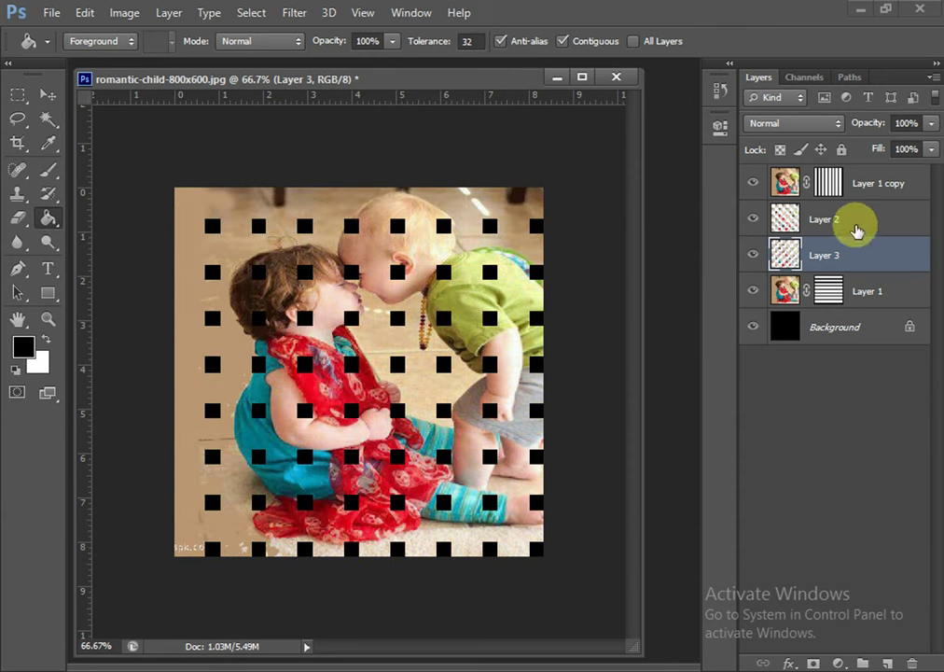
key("Delete")
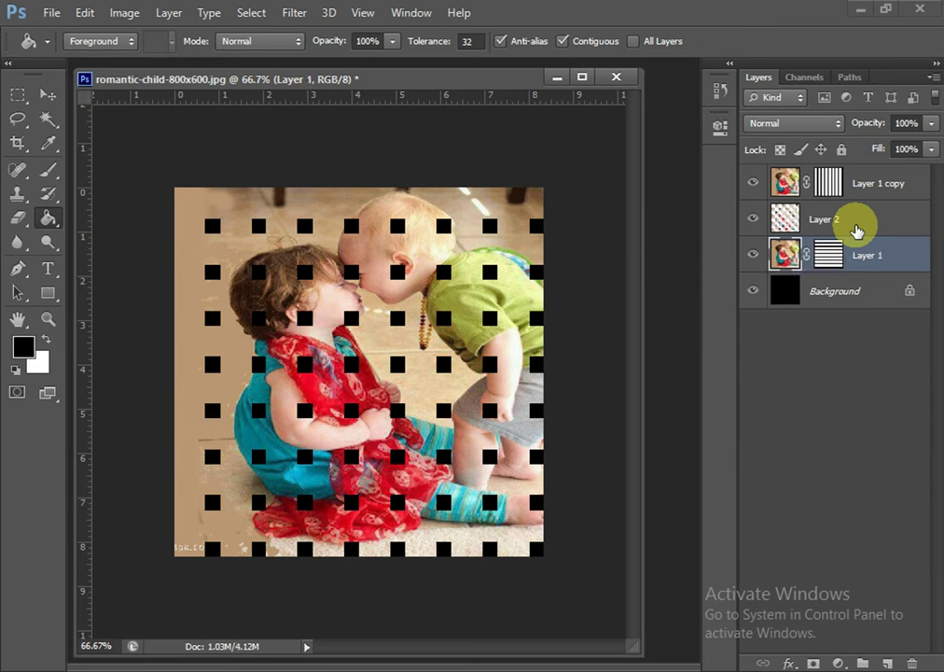
key("alt+bracketright")
key("q")
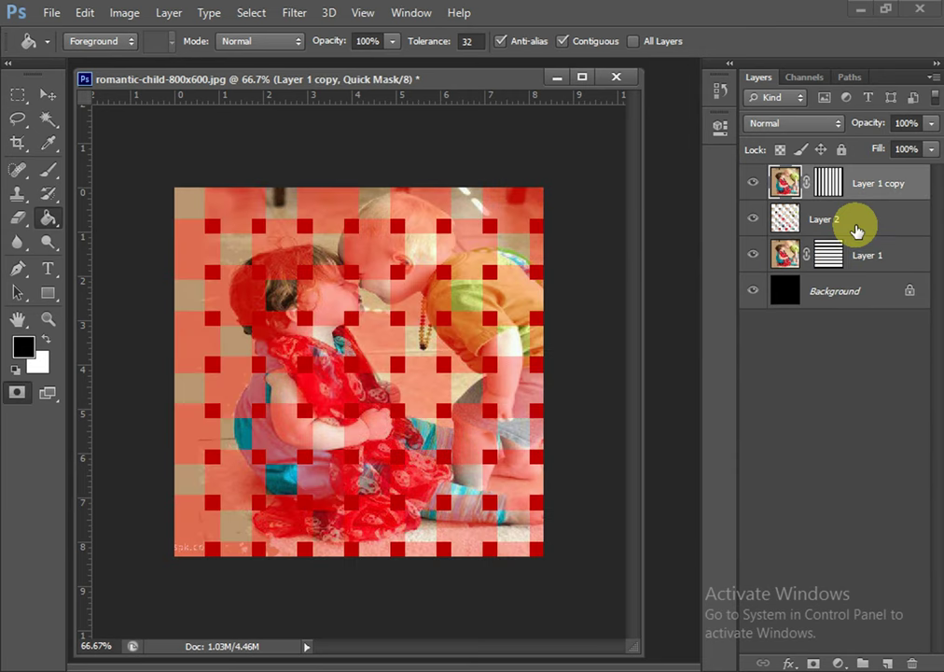
Copy the selected squares to Layer 3, then clip Layer 3 and Layer 2 to the layers below.
key("q")
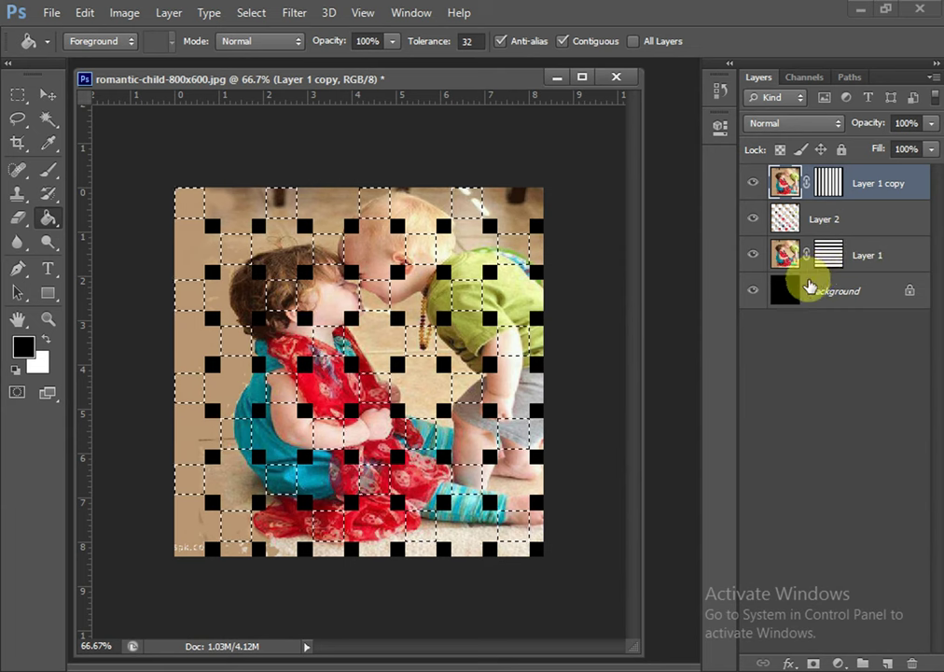
key("ctrl+j")
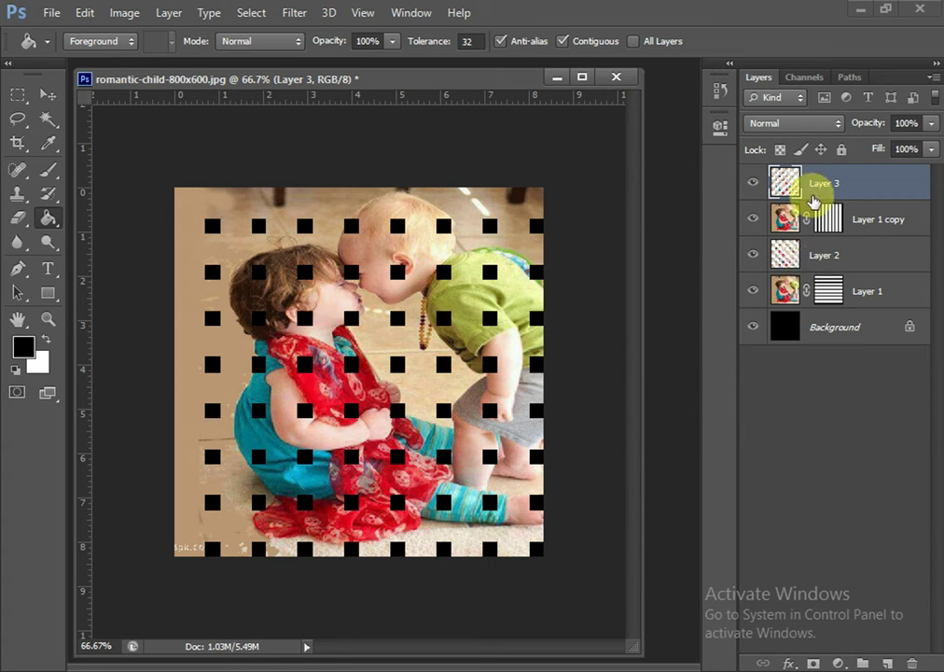
left_click(812, 202, "alt")
left_click(845, 266)
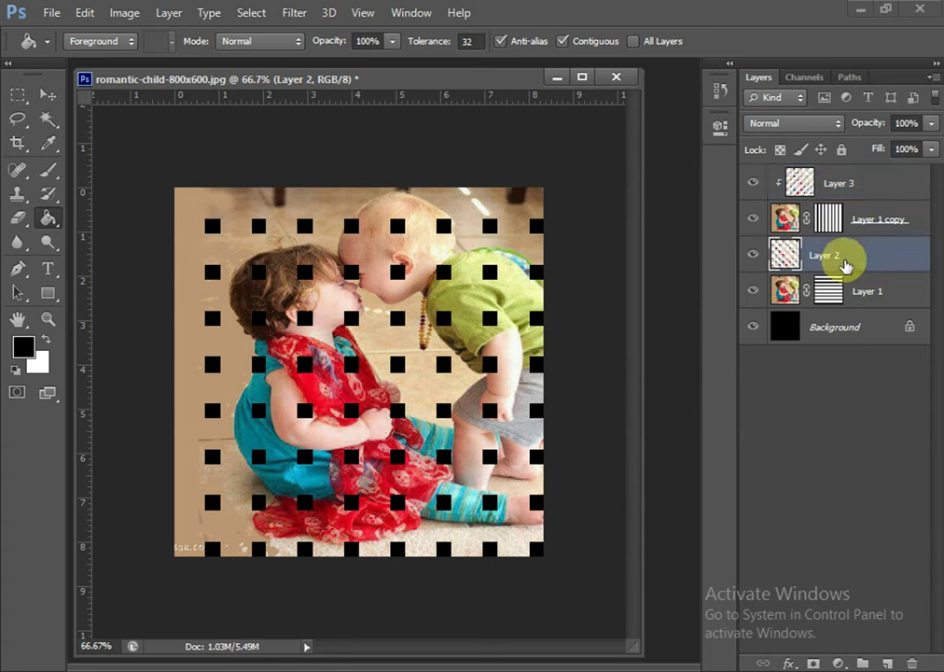
key("ctrl+alt+g")
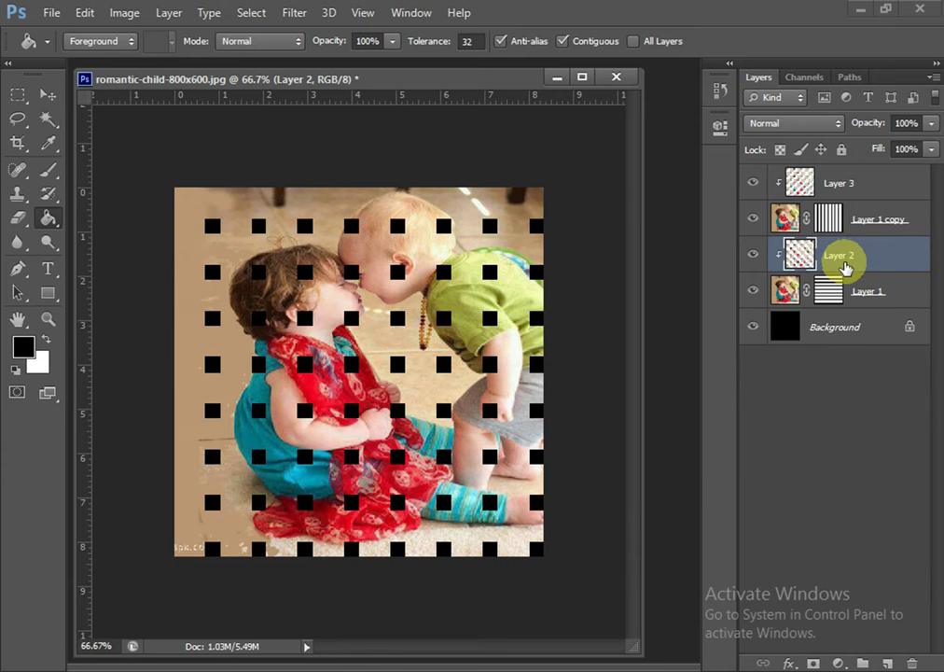
Add an Outer Glow to Layer 2 with Multiply blend mode and black colour.
left_click(800, 664)
left_click(804, 630)
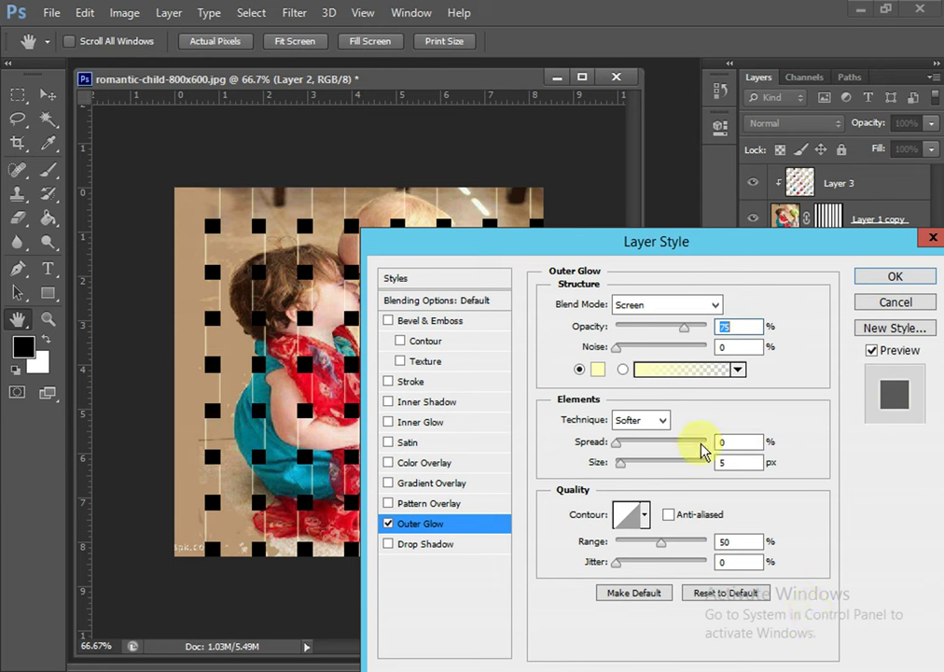
left_click(653, 306)
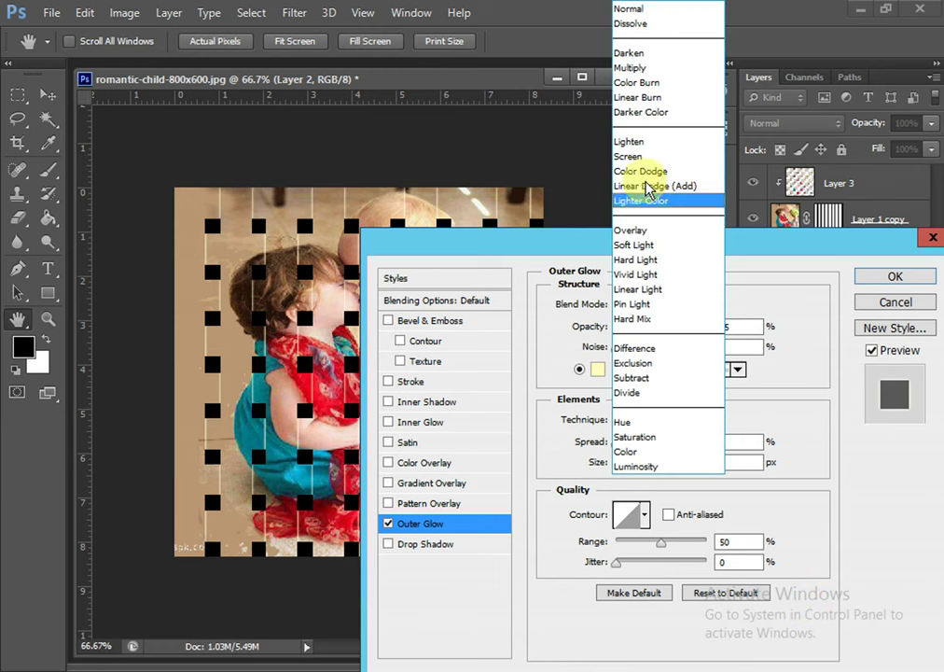
left_click(646, 68)
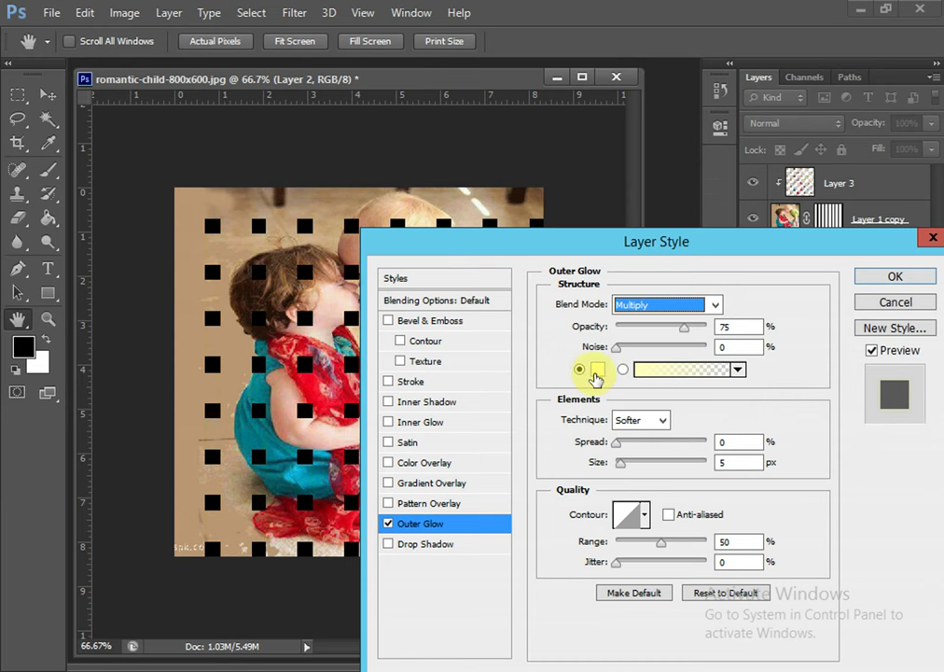
left_click(595, 371)
left_click_drag(449, 451, 485, 521)
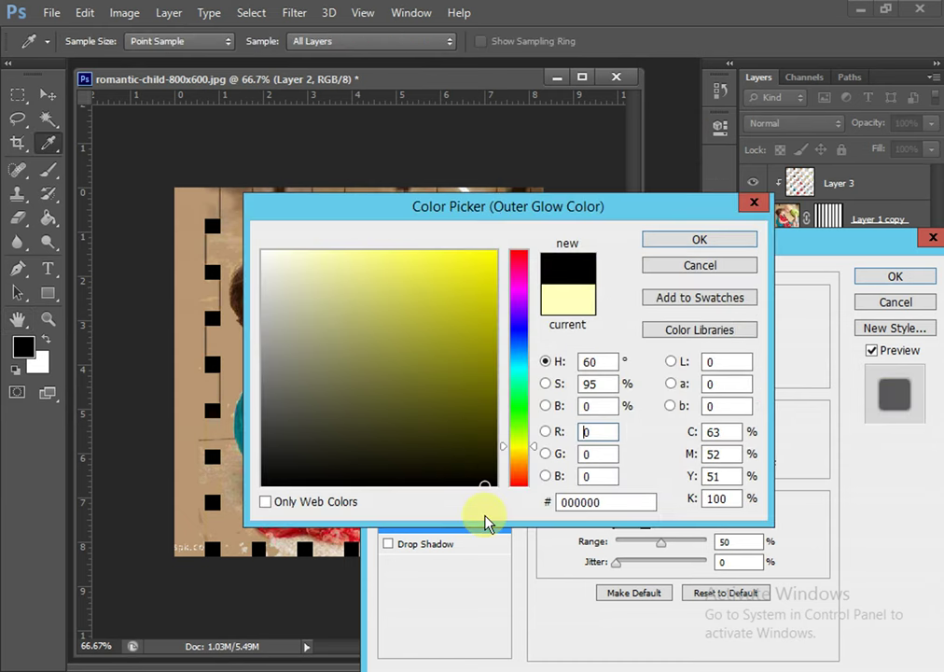
left_click(702, 242)
Set the glow size to 40 px and opacity to 50%, and apply it.
double_click(740, 466)
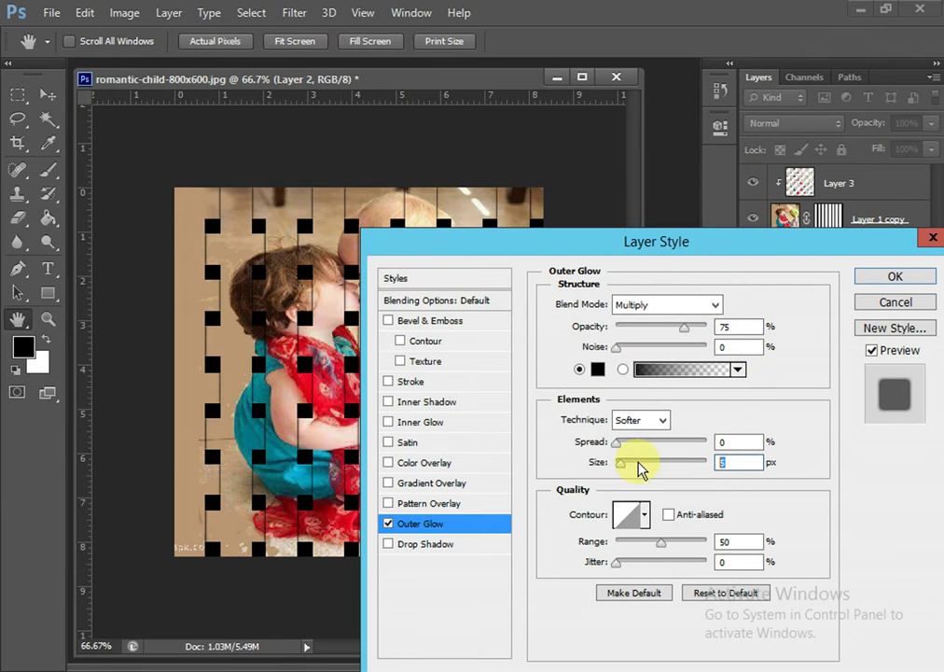
type("40")
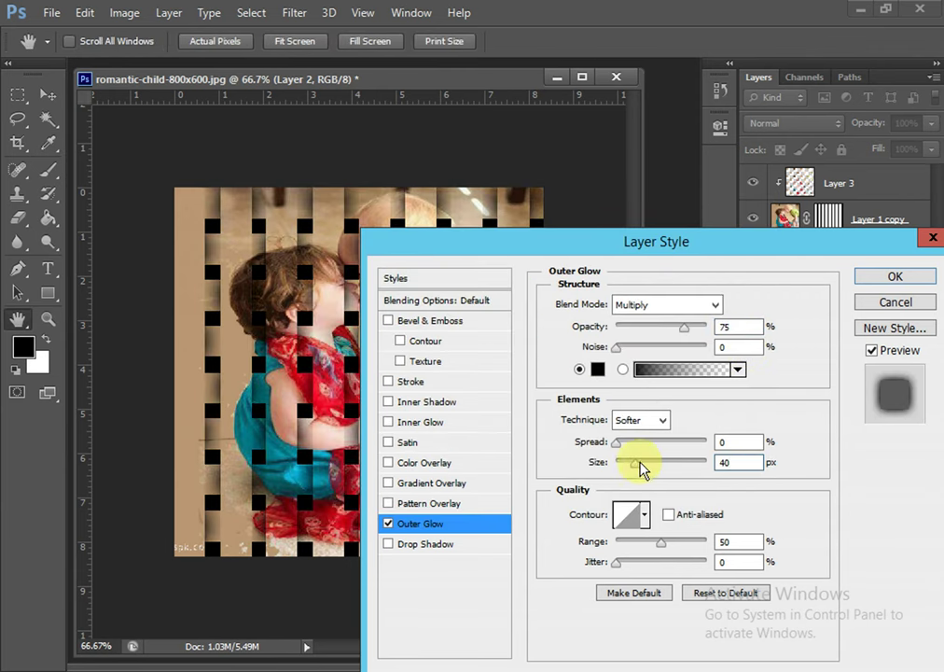
double_click(730, 327)
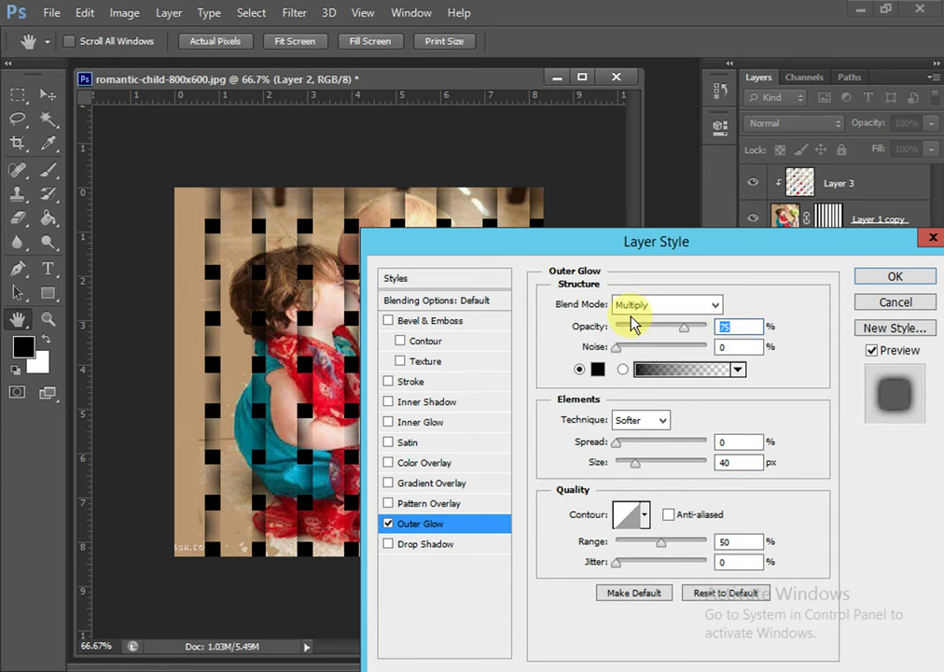
type("50")
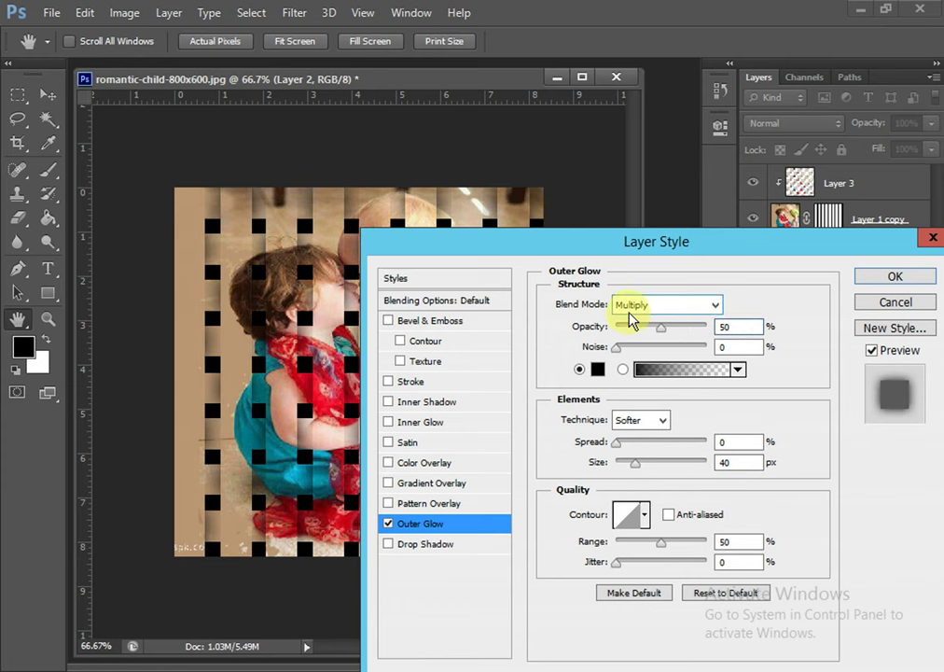
left_click_drag(492, 245, 447, 216)
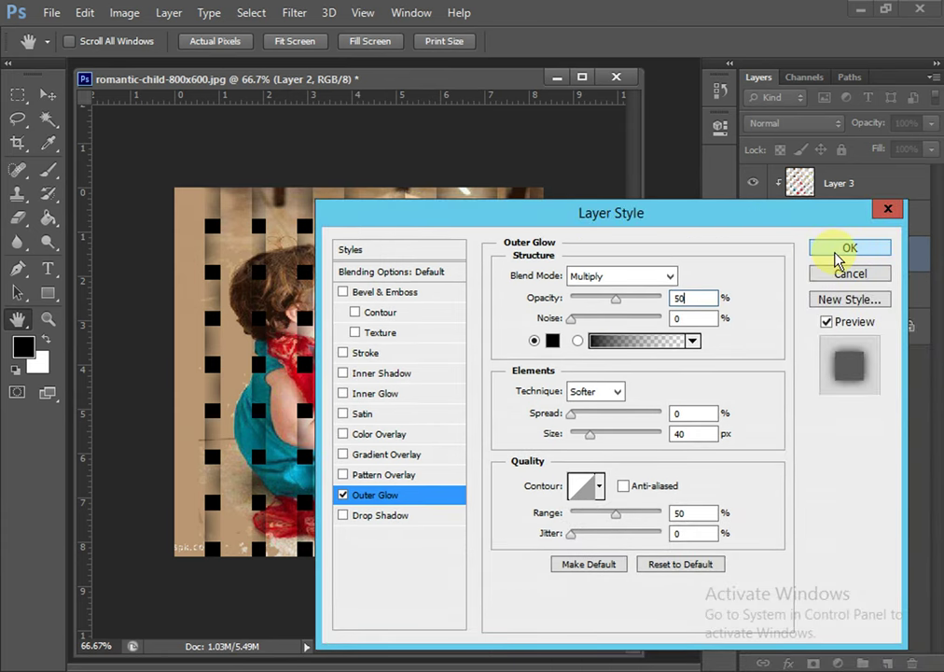
left_click(842, 250)
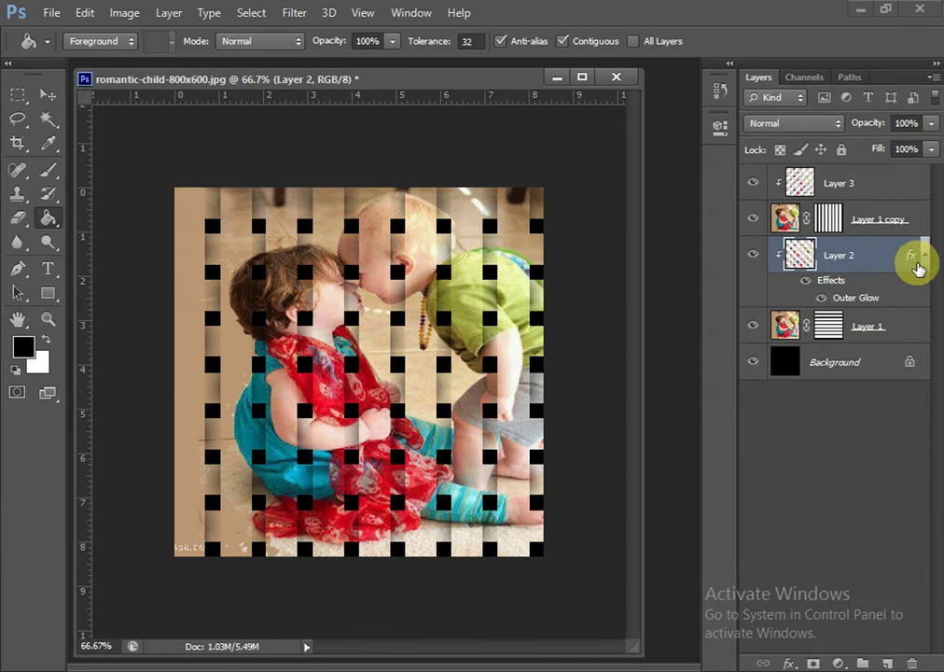
Copy Layer 2's Outer Glow onto Layer 3, then flatten the image to one Background layer.
left_click_drag(916, 264, 891, 185)
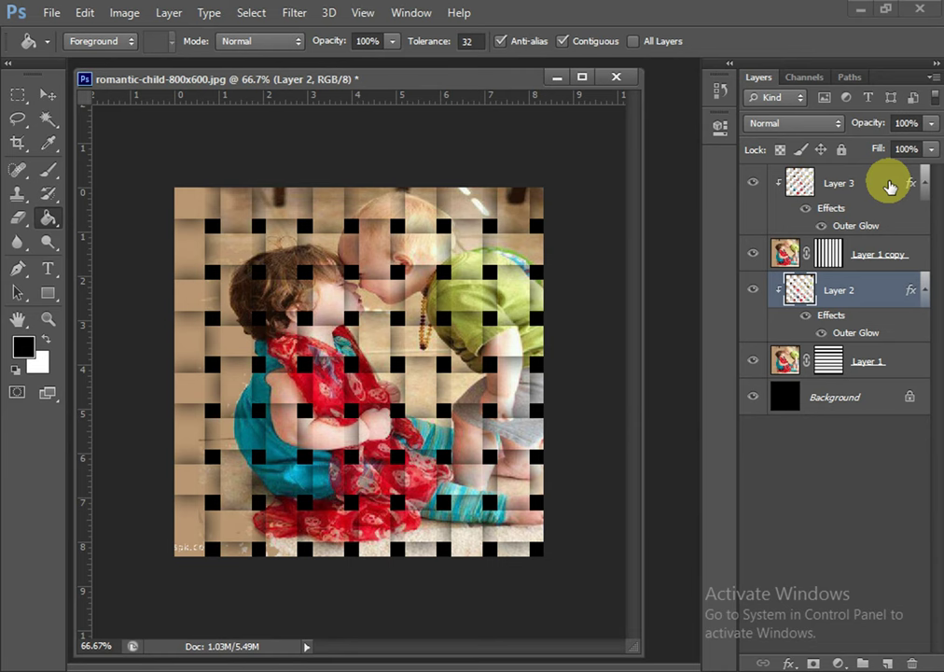
key("ctrl+shift+e")
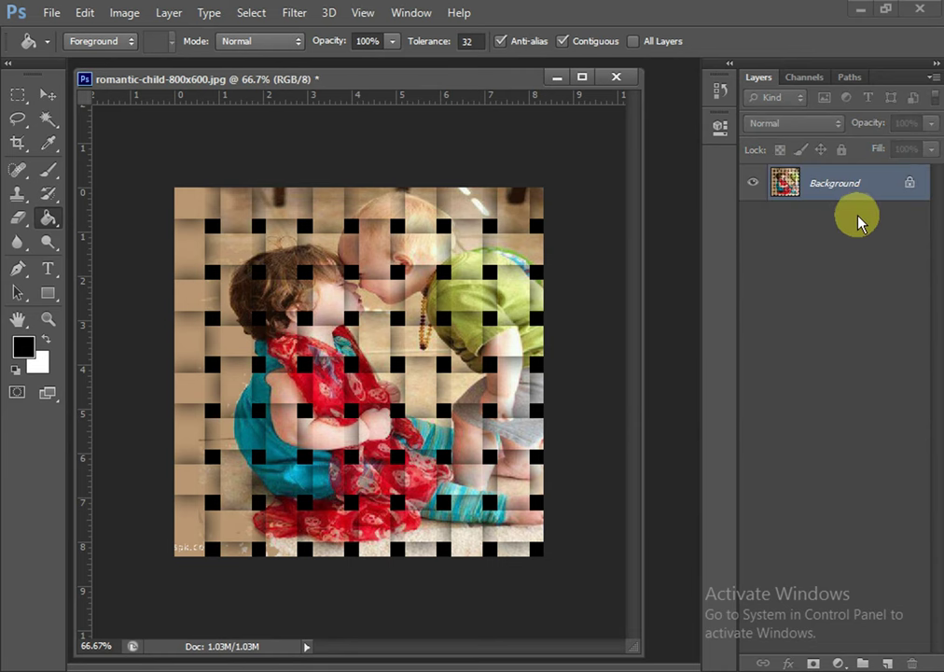
key("f")
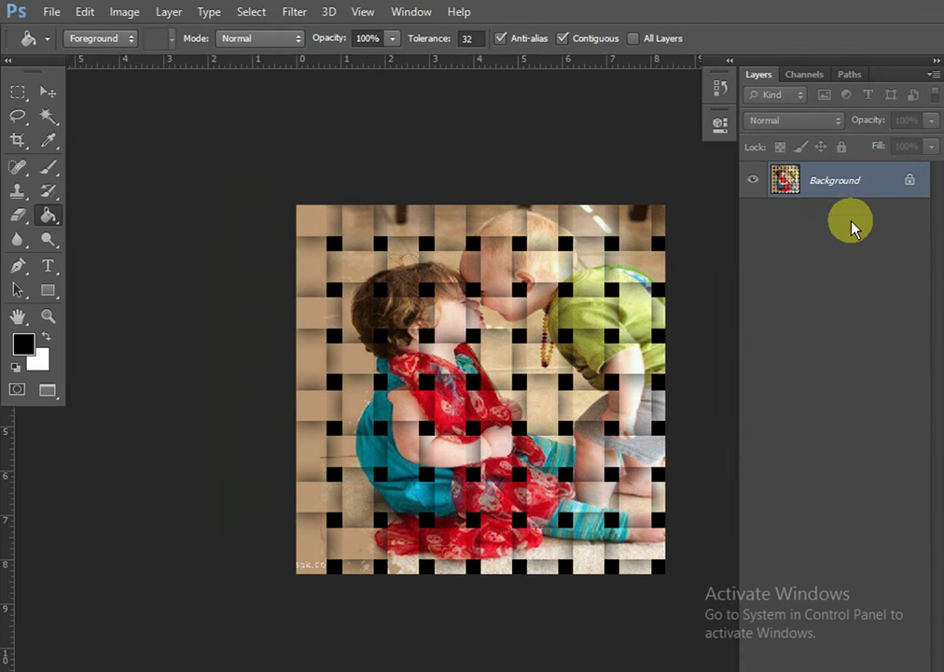
key("f")
key("f")
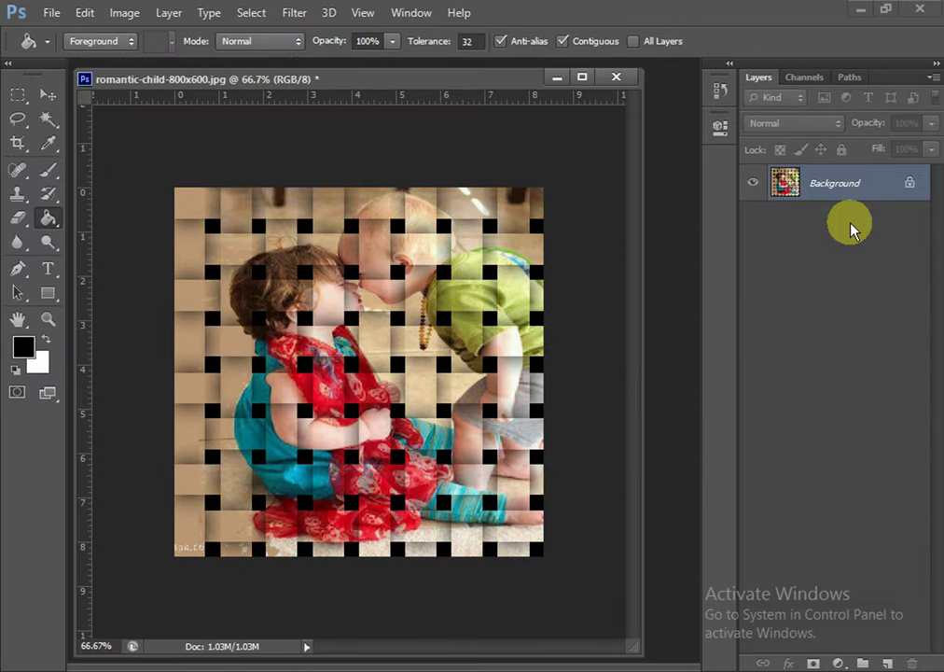